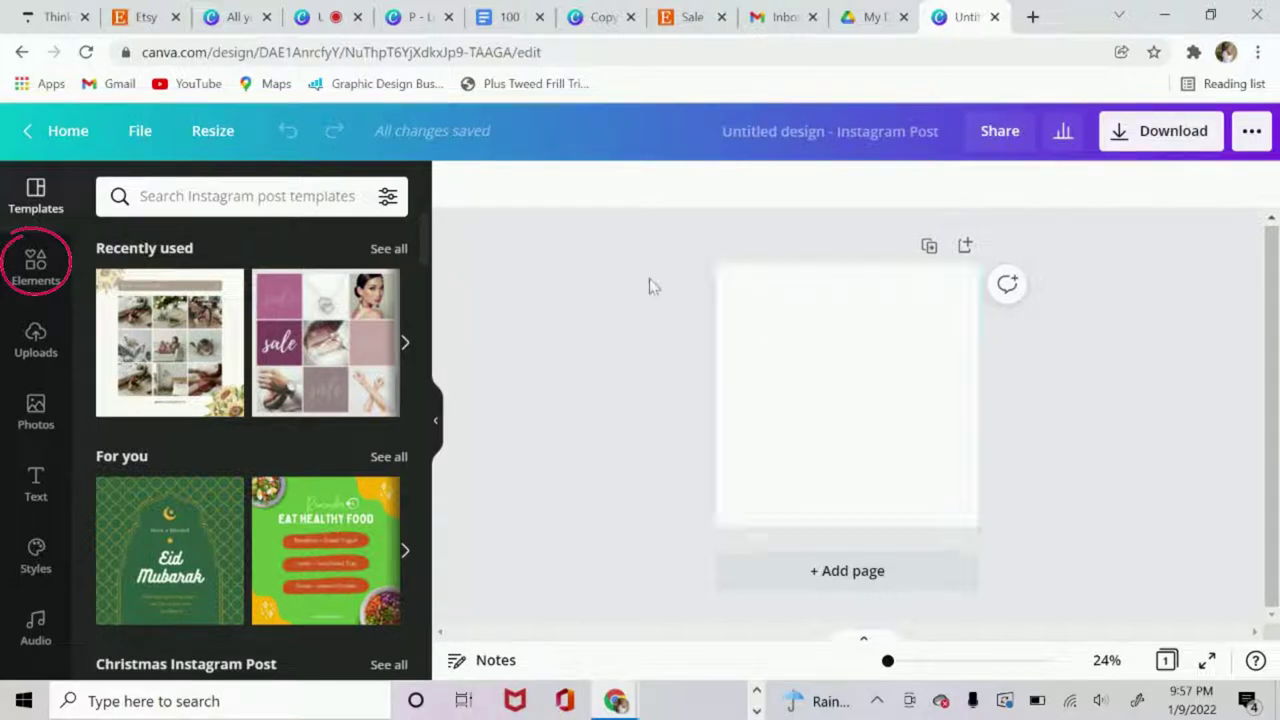
# - Search Elements for 'frame' and add the rectangular photo frame to the page
pyautogui.click(30, 282)
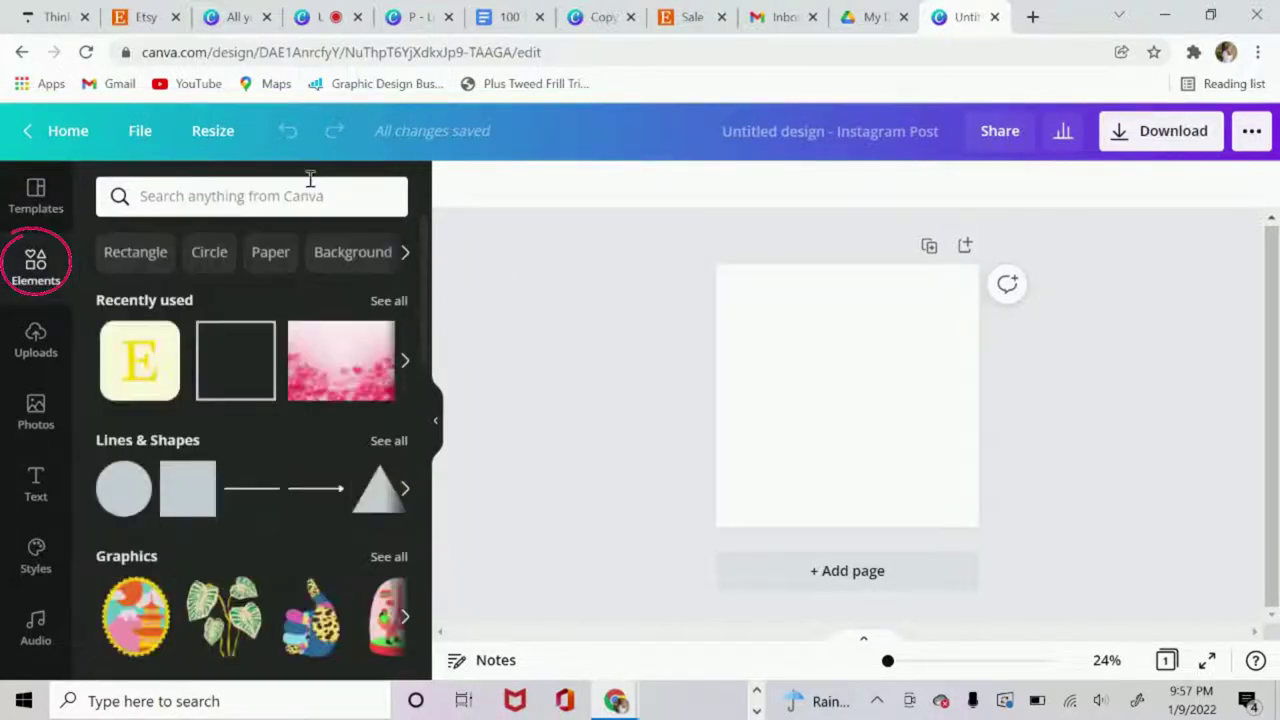
pyautogui.click(237, 207)
pyautogui.write('frame')
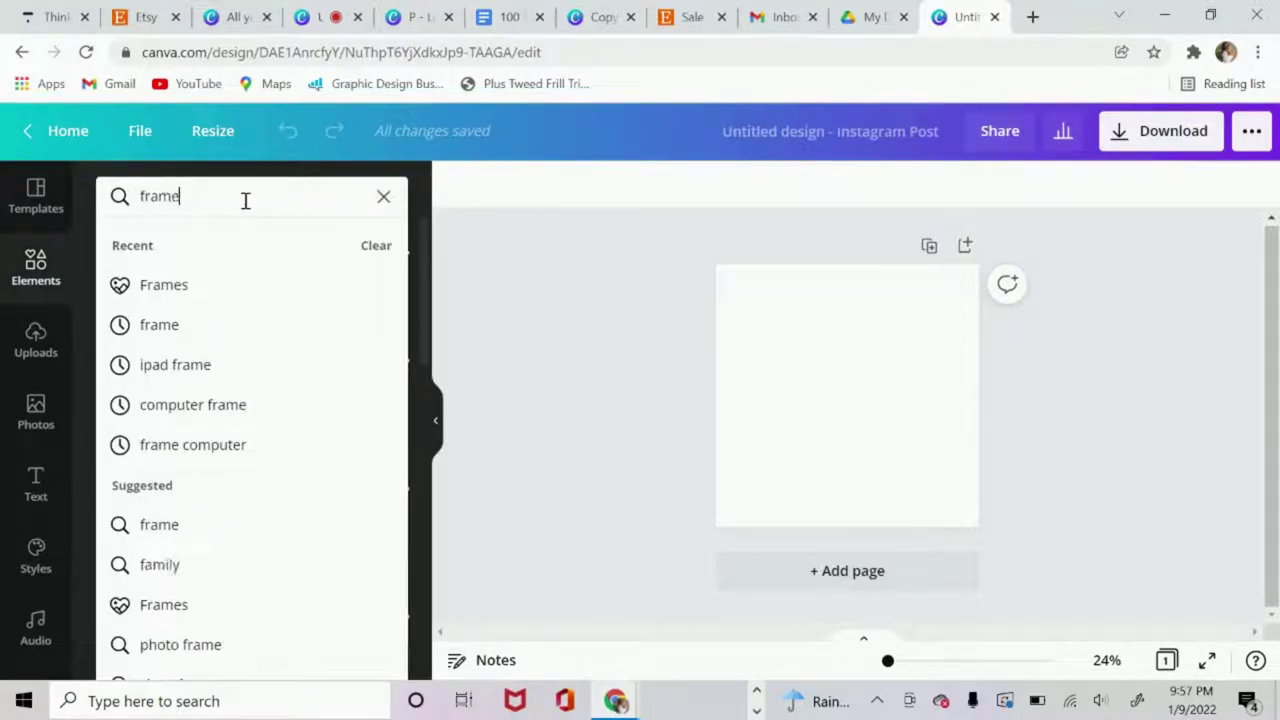
pyautogui.press('Return')
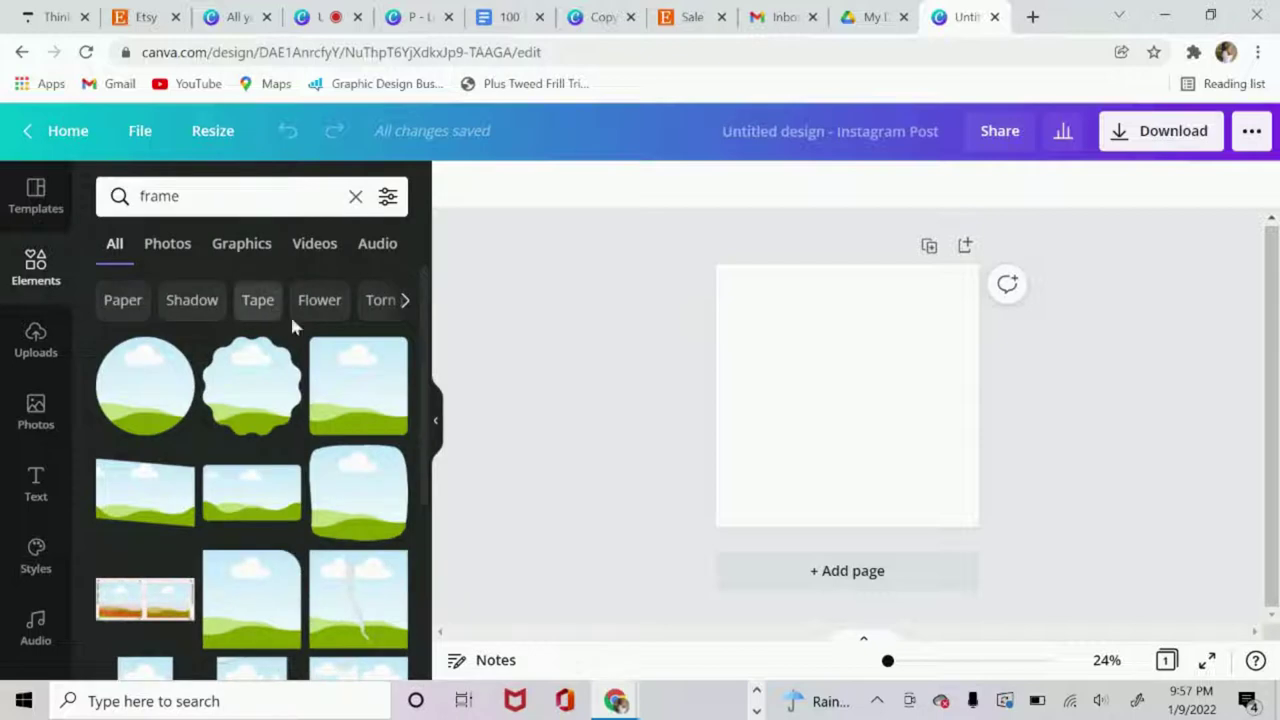
pyautogui.scroll(-2, 310, 340)
pyautogui.scroll(2, 330, 355)
pyautogui.scroll(-2, 320, 400)
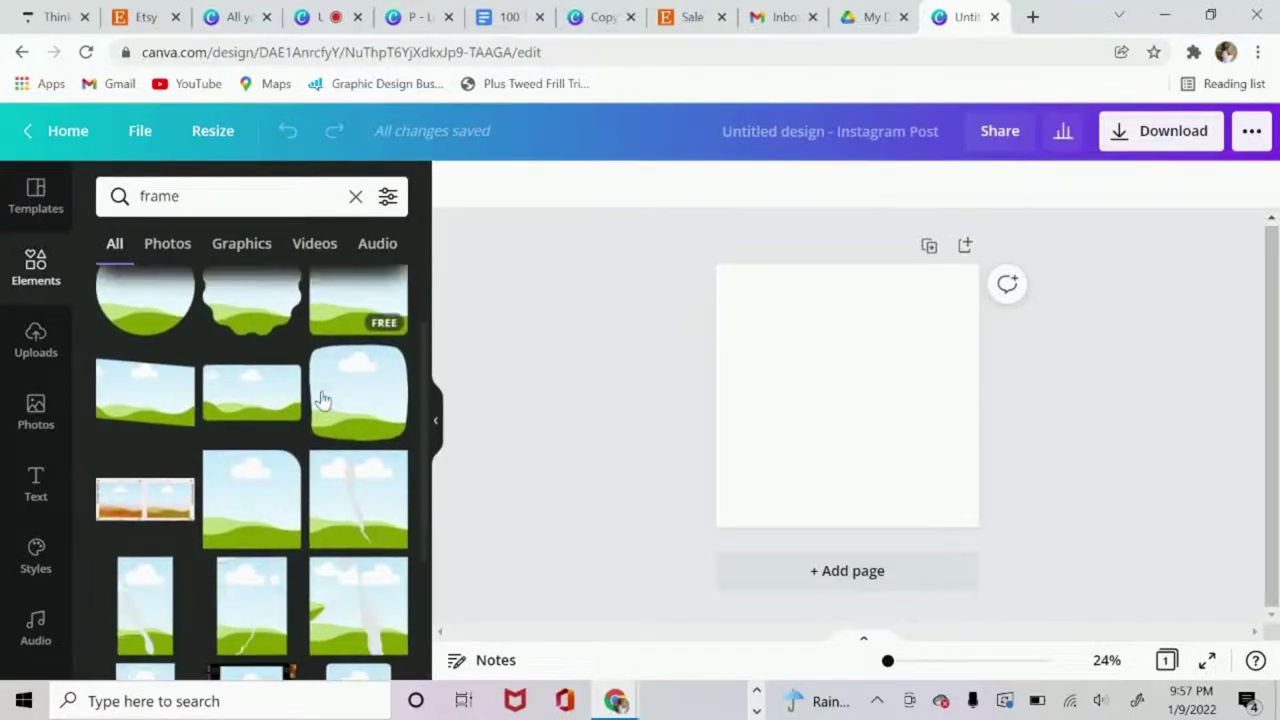
pyautogui.scroll(2, 320, 400)
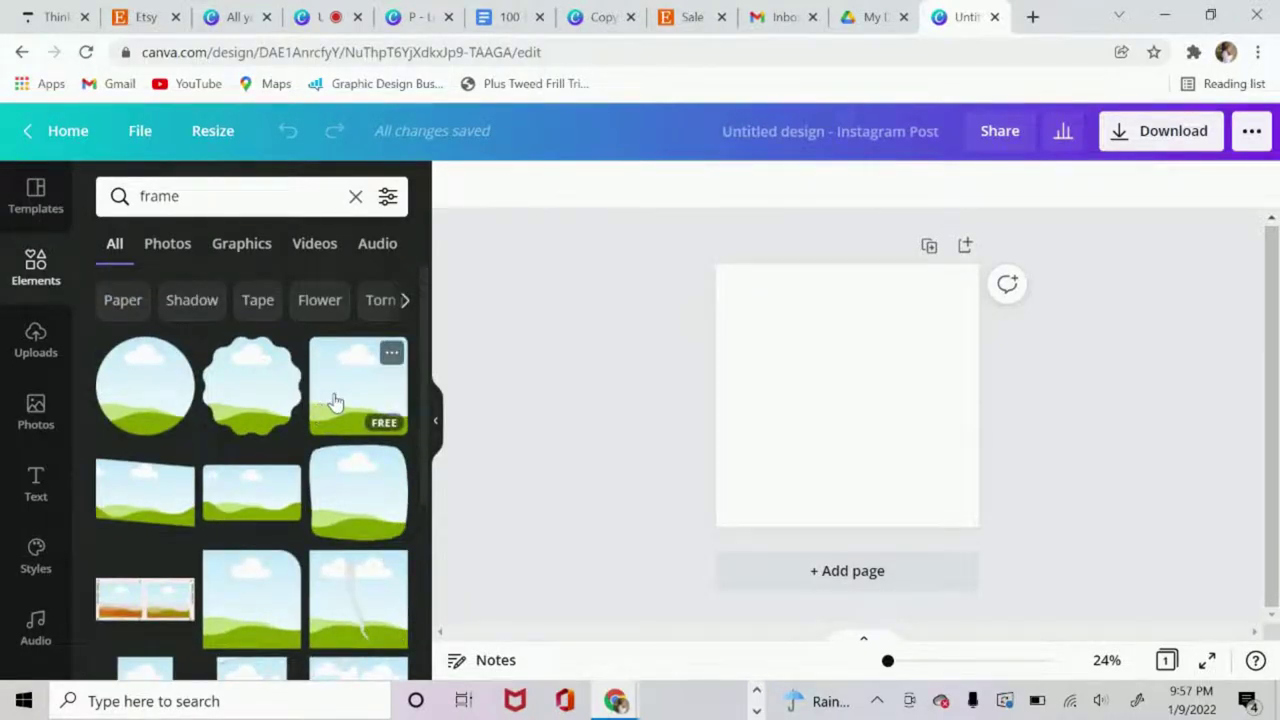
pyautogui.click(336, 400)
# - Tilt the frame to about -24° and enlarge it to 1,552 square, past the left and bottom edges
pyautogui.moveTo(800, 392); pyautogui.dragTo(734, 343)
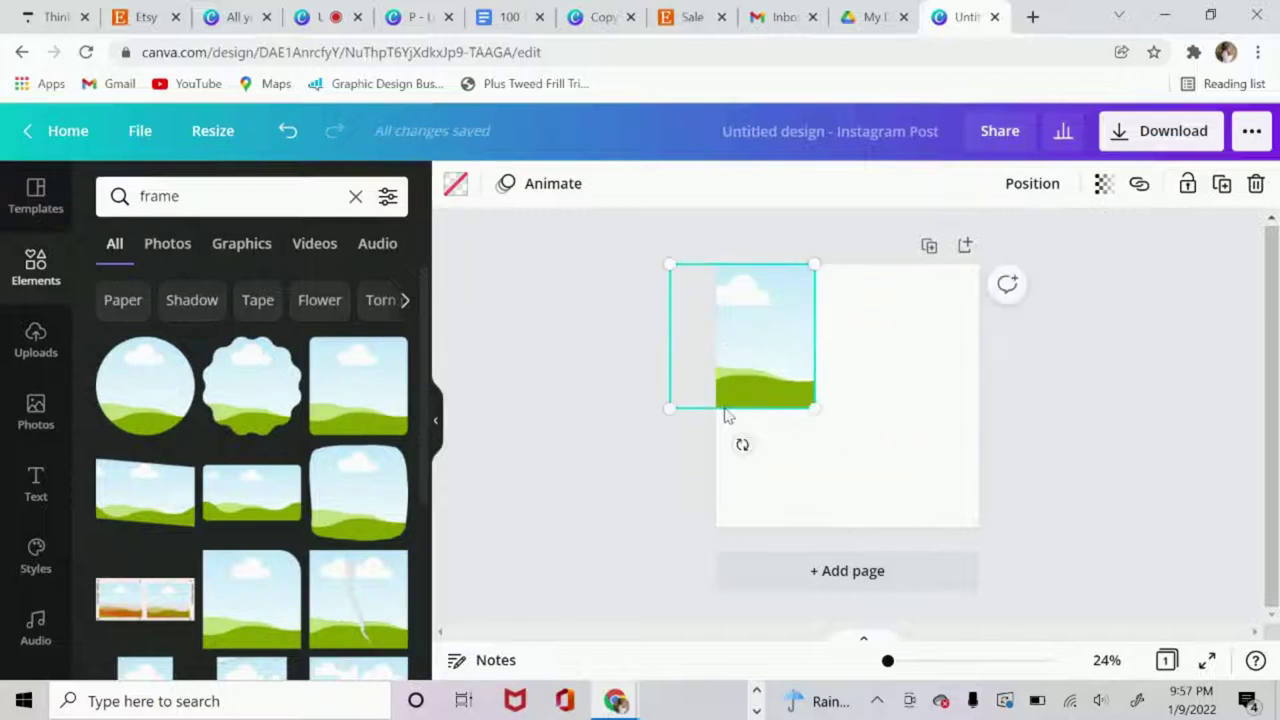
pyautogui.moveTo(742, 444); pyautogui.dragTo(774, 437)
pyautogui.moveTo(831, 380); pyautogui.dragTo(1040, 485)
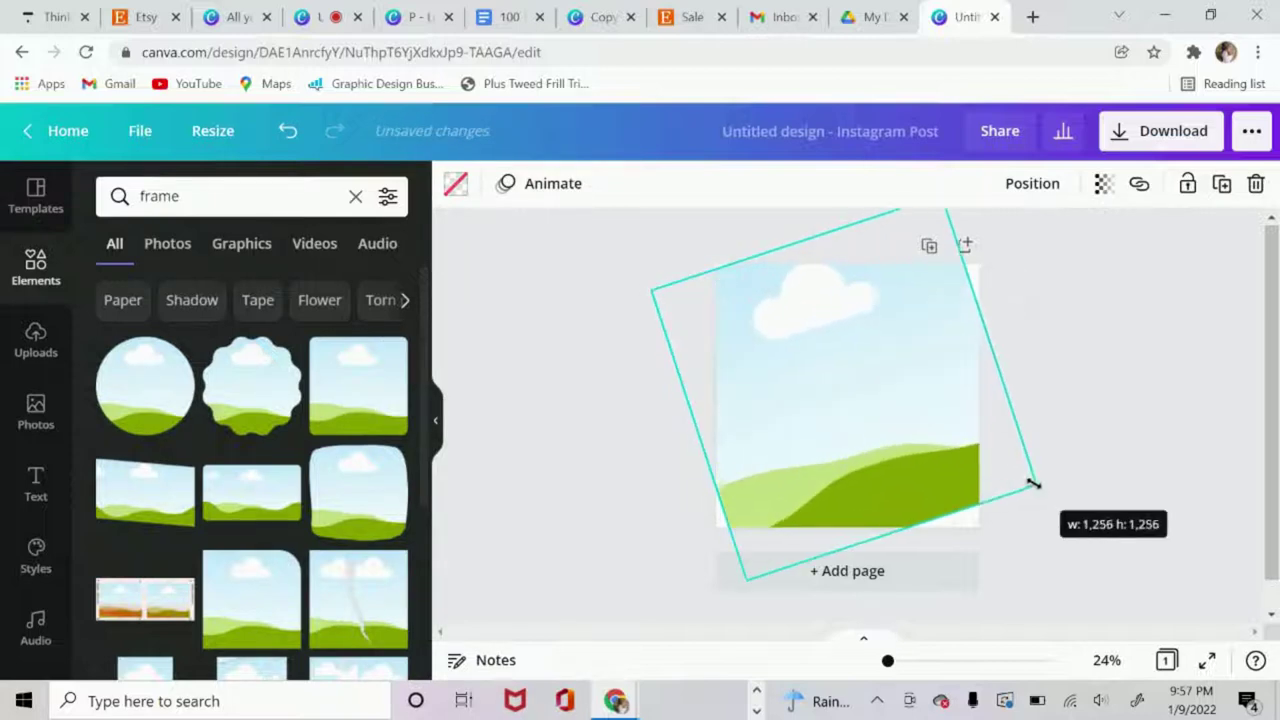
pyautogui.moveTo(832, 413); pyautogui.dragTo(663, 420)
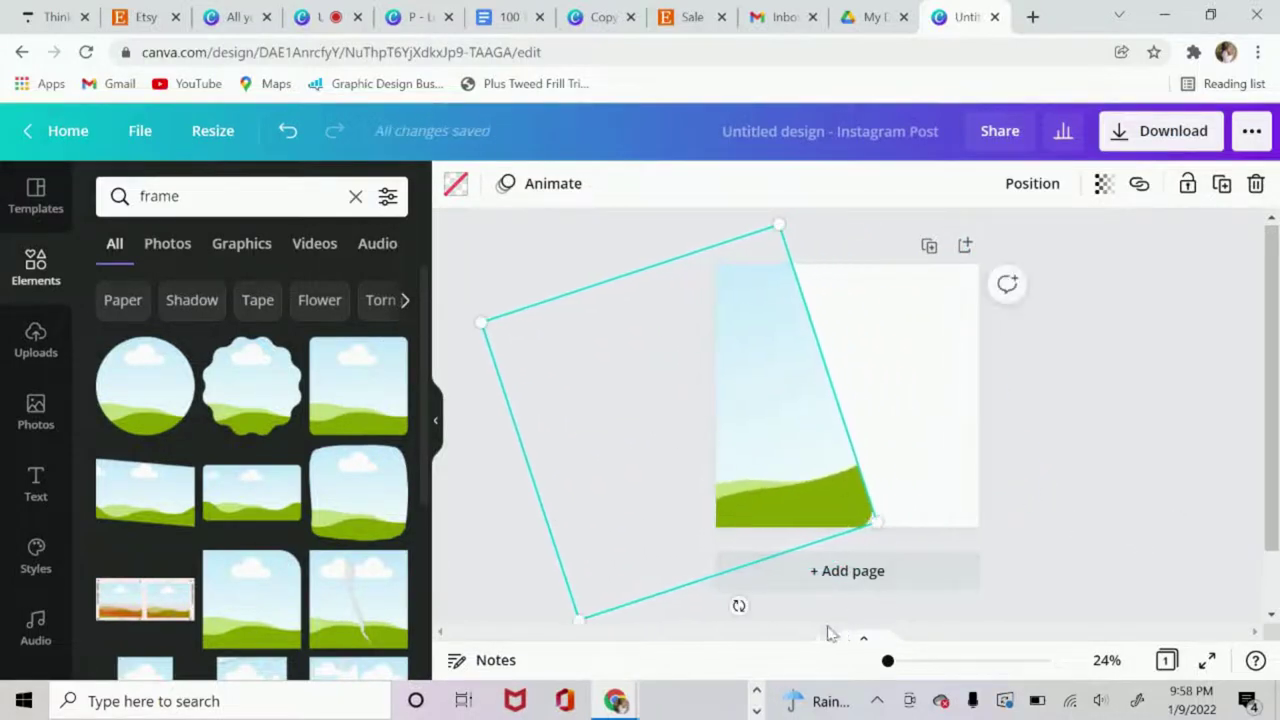
pyautogui.moveTo(738, 605); pyautogui.dragTo(769, 634)
pyautogui.moveTo(880, 497); pyautogui.dragTo(831, 534)
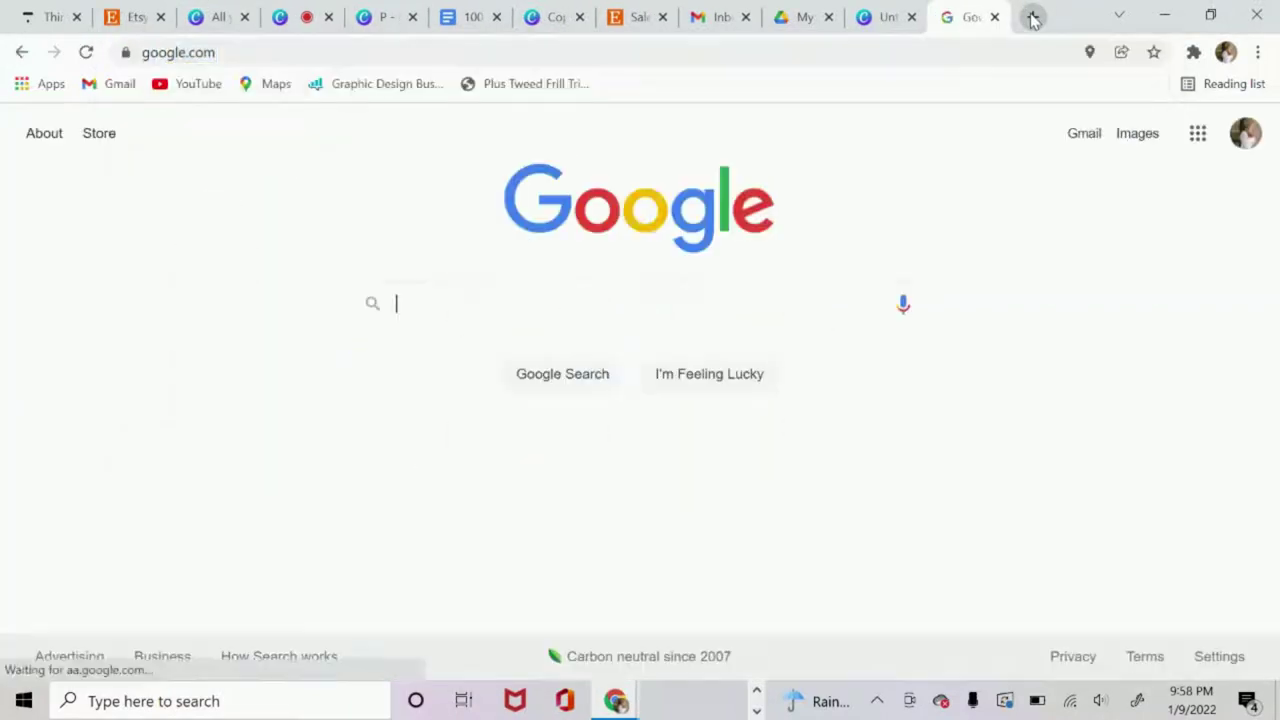
# - Search Google Images for 'pink glitter'
pyautogui.write('gl')
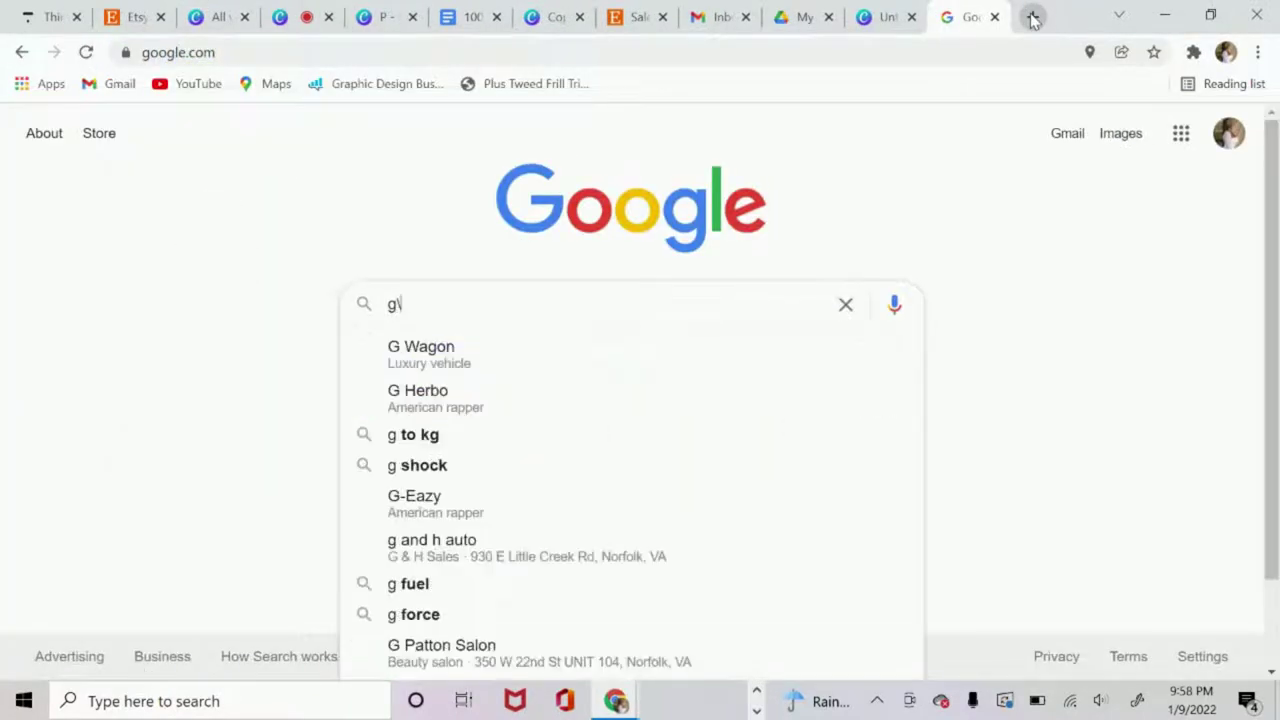
pyautogui.press('BackSpace')
pyautogui.press('BackSpace')
pyautogui.write('pink ')
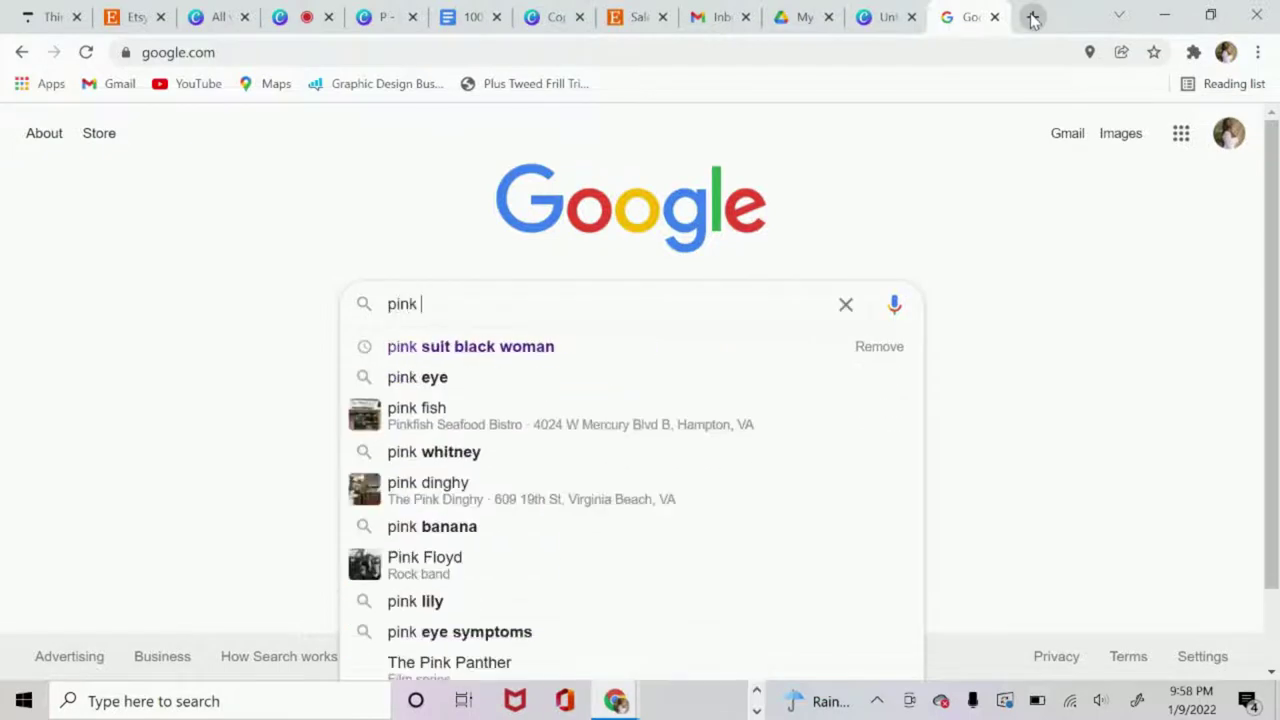
pyautogui.write('glitter')
pyautogui.press('Return')
pyautogui.click(207, 220)
pyautogui.scroll(-5, 617, 269)
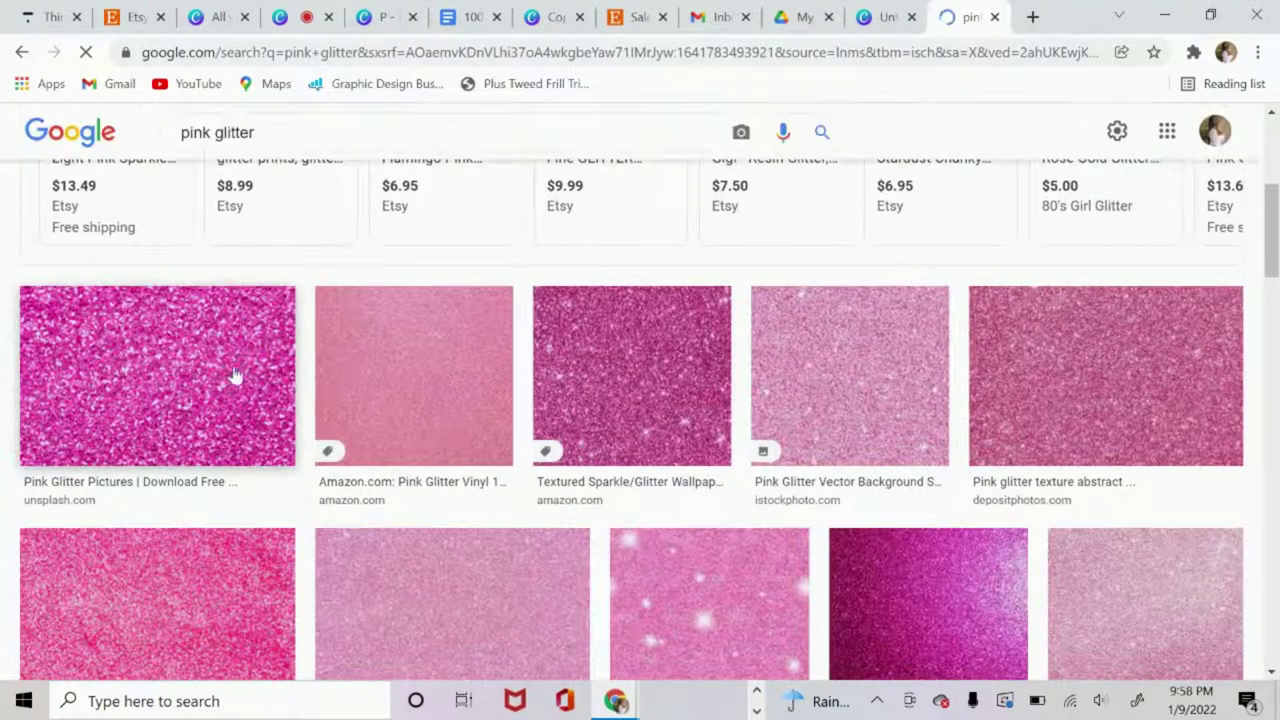
# - Save the first glitter image as download (11).jfif and return to the Canva tab
pyautogui.click(240, 374)
pyautogui.rightClick(1040, 305)
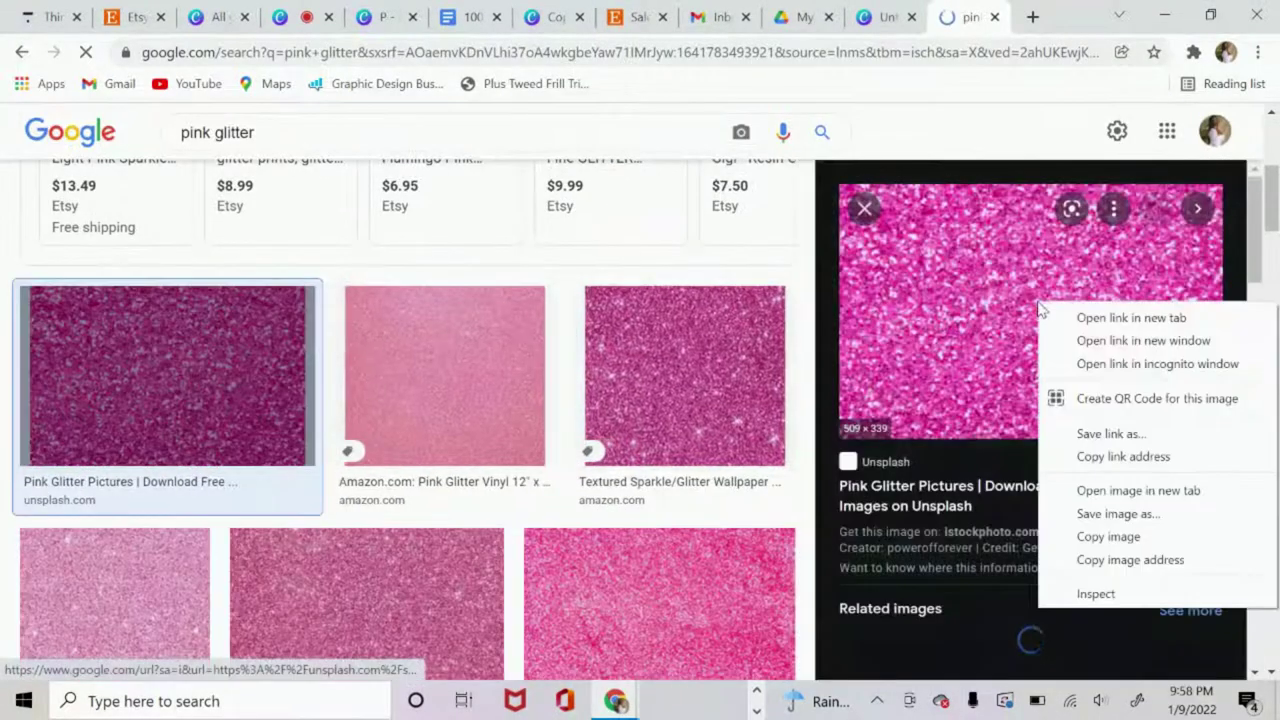
pyautogui.click(1140, 513)
pyautogui.click(480, 450)
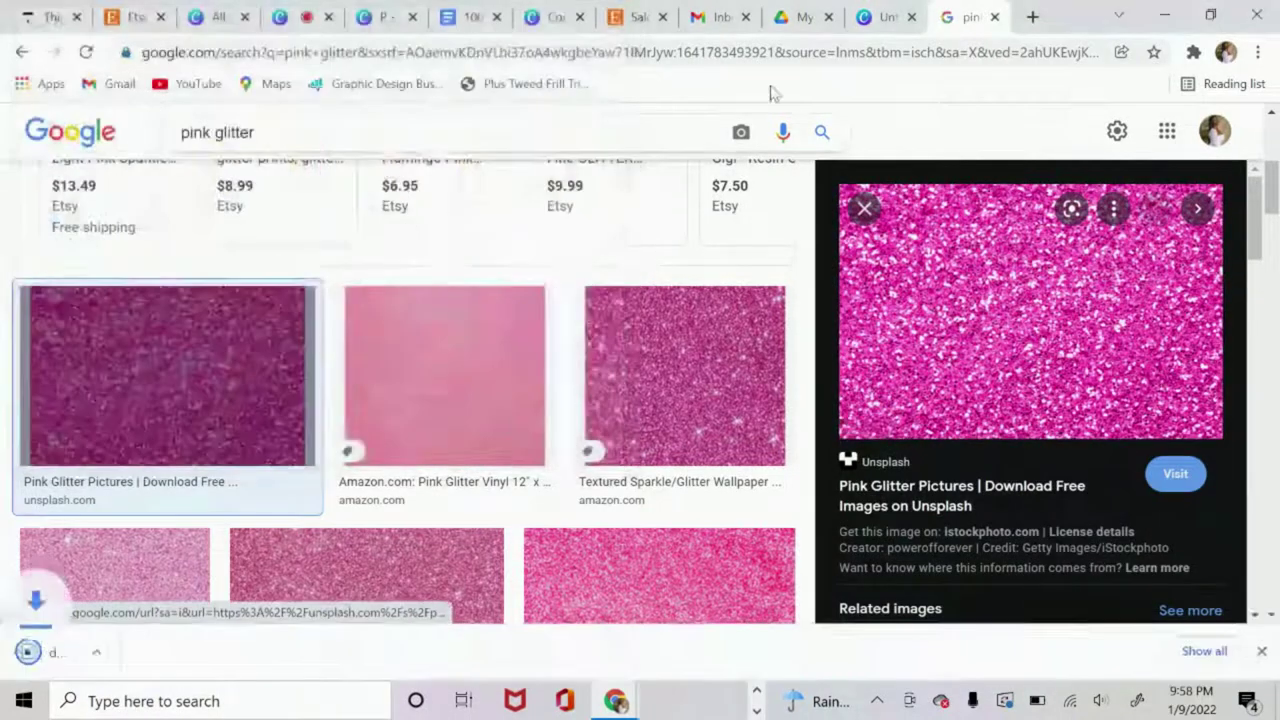
pyautogui.click(886, 12)
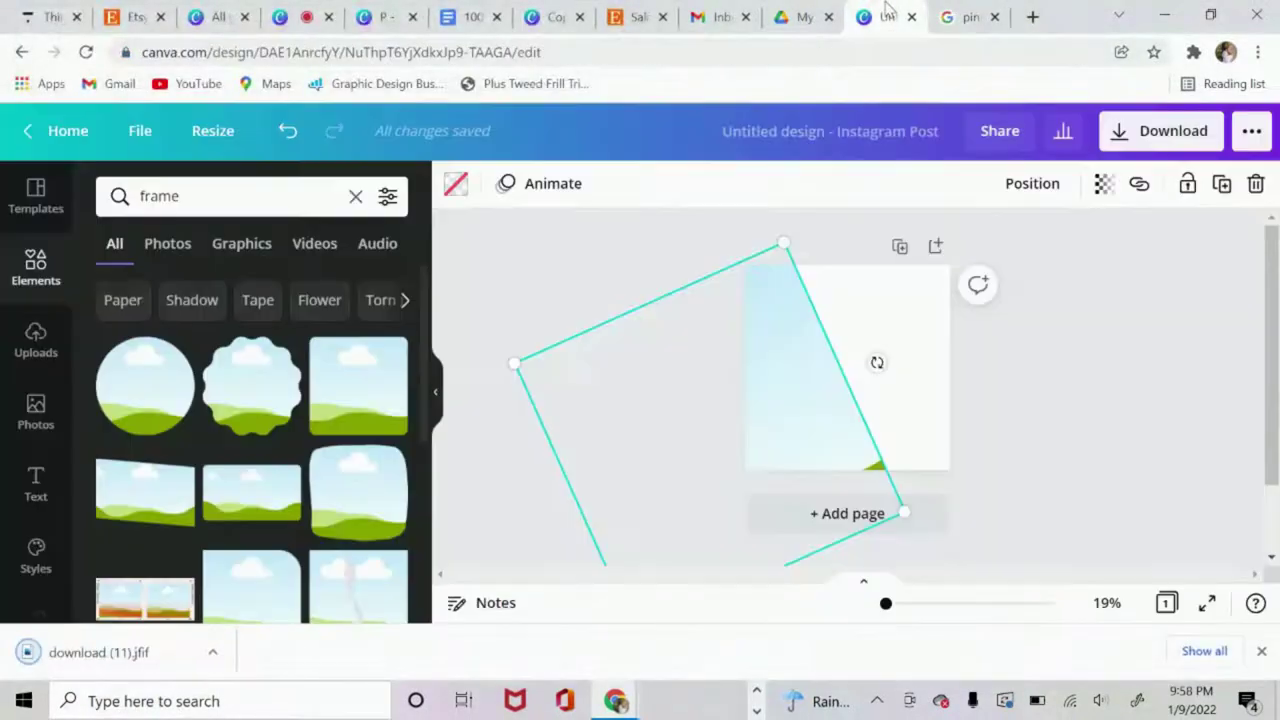
# - Upload download (11).jfif into Canva's Uploads library
pyautogui.click(513, 253)
pyautogui.click(28, 322)
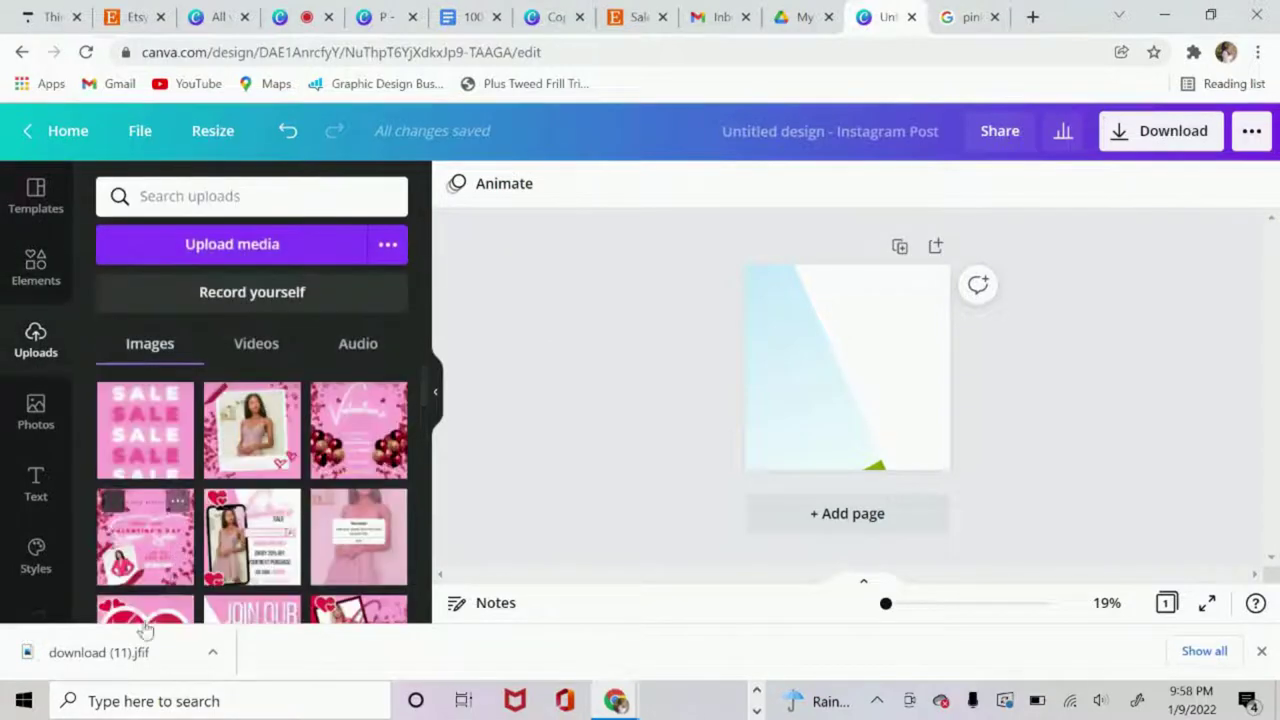
pyautogui.moveTo(137, 648); pyautogui.dragTo(300, 452)
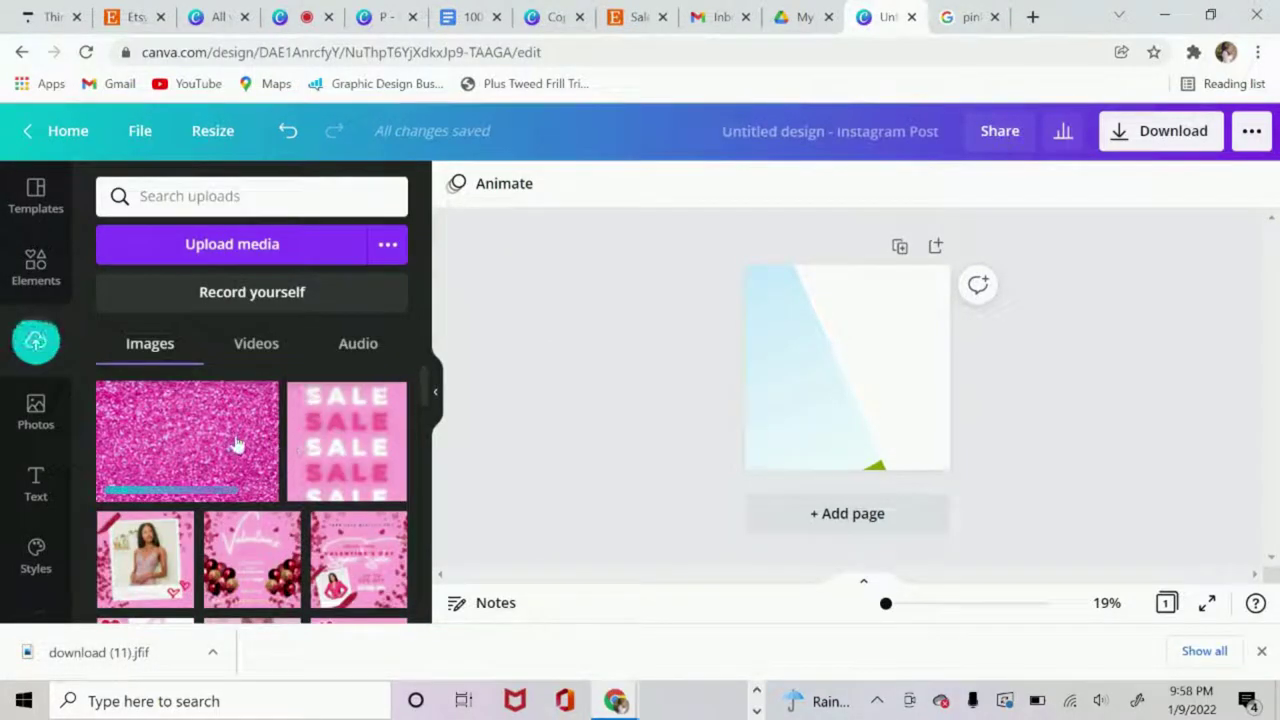
# - Drop the pink glitter image into the tilted frame and adjust the frame's size
pyautogui.moveTo(174, 471); pyautogui.dragTo(798, 380)
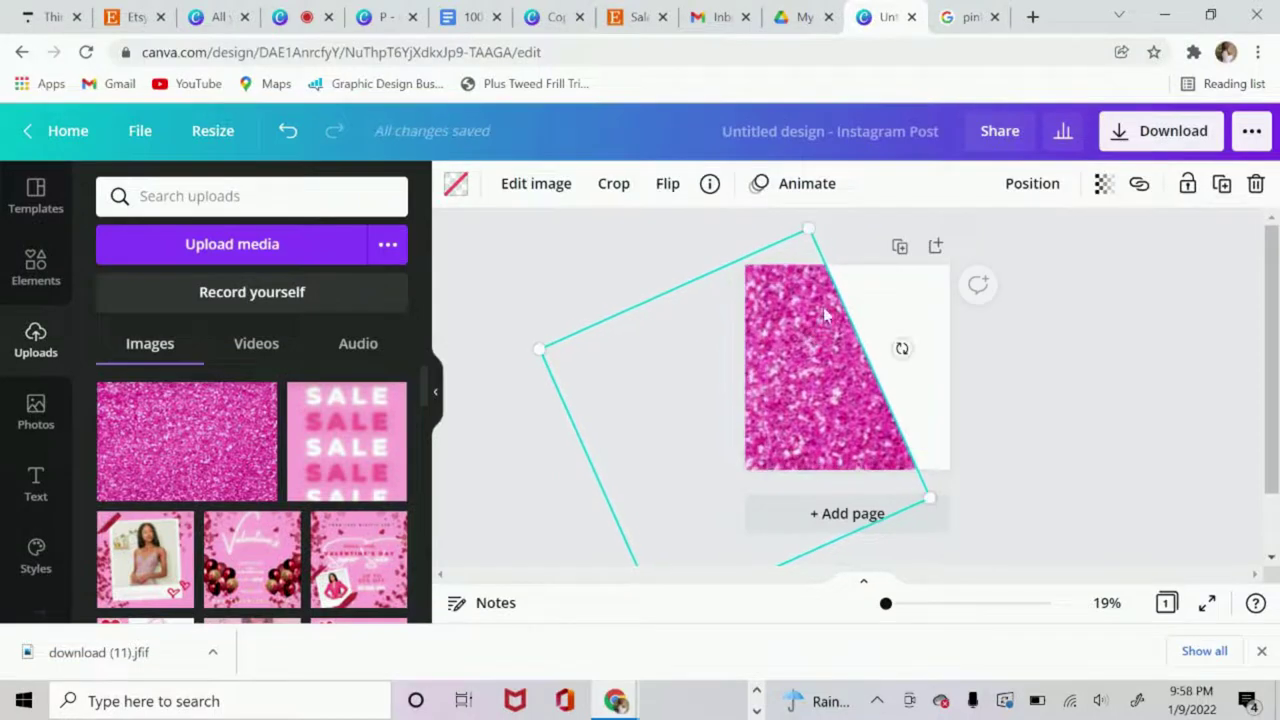
pyautogui.moveTo(807, 234); pyautogui.dragTo(803, 393)
pyautogui.moveTo(874, 468); pyautogui.dragTo(903, 486)
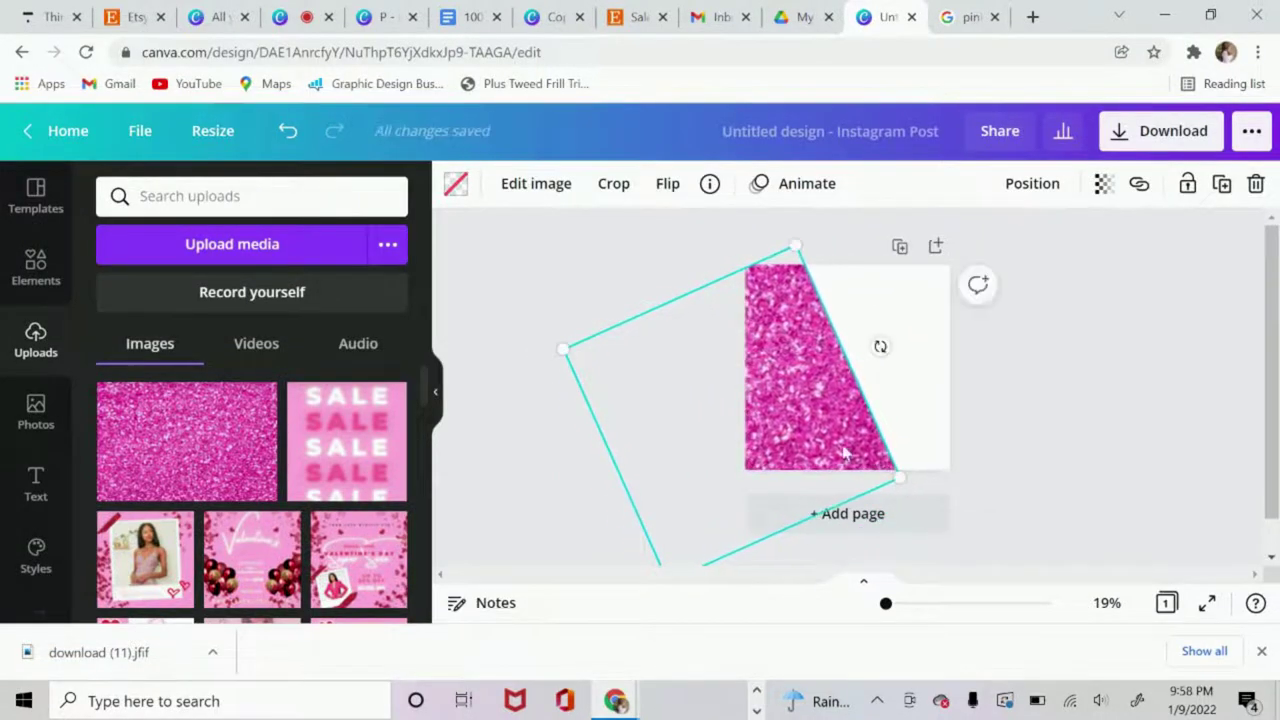
pyautogui.click(920, 351)
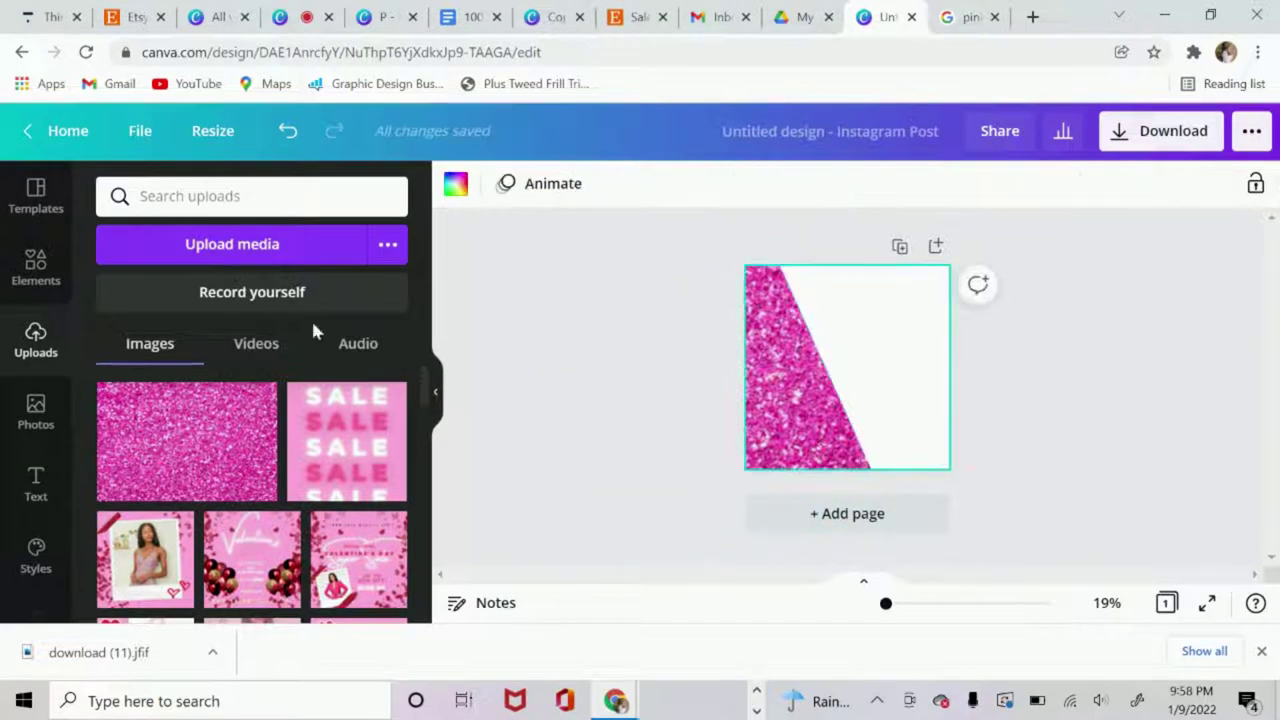
# - Search the Elements library for 'frames' to find phone mockups
pyautogui.click(35, 263)
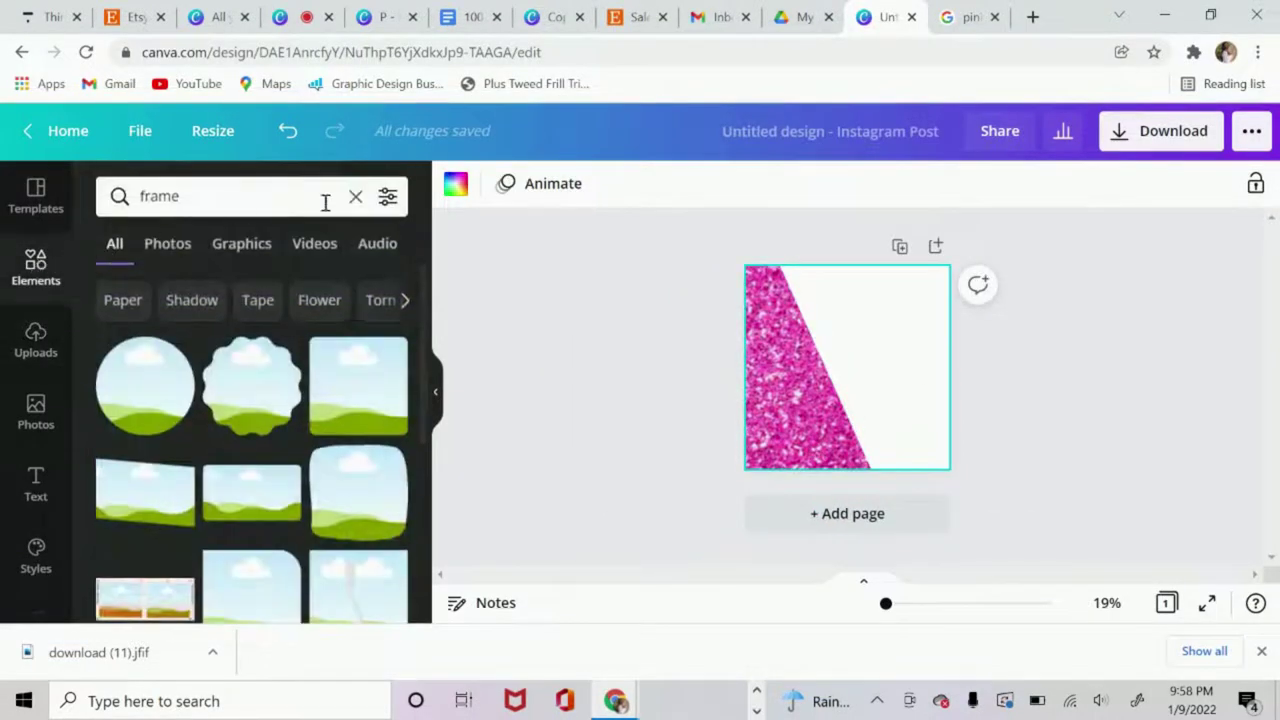
pyautogui.click(350, 199)
pyautogui.write('f')
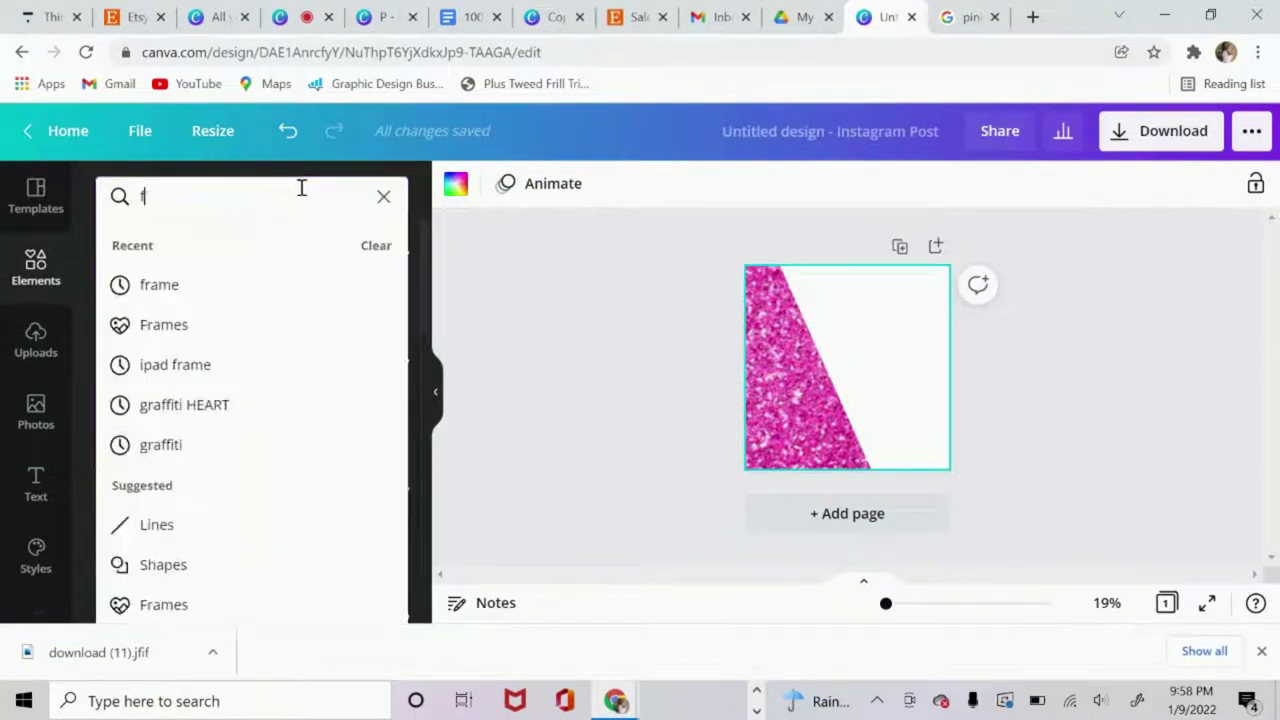
pyautogui.write('rames')
pyautogui.press('Return')
pyautogui.scroll(-3, 331, 543)
pyautogui.scroll(-5, 352, 430)
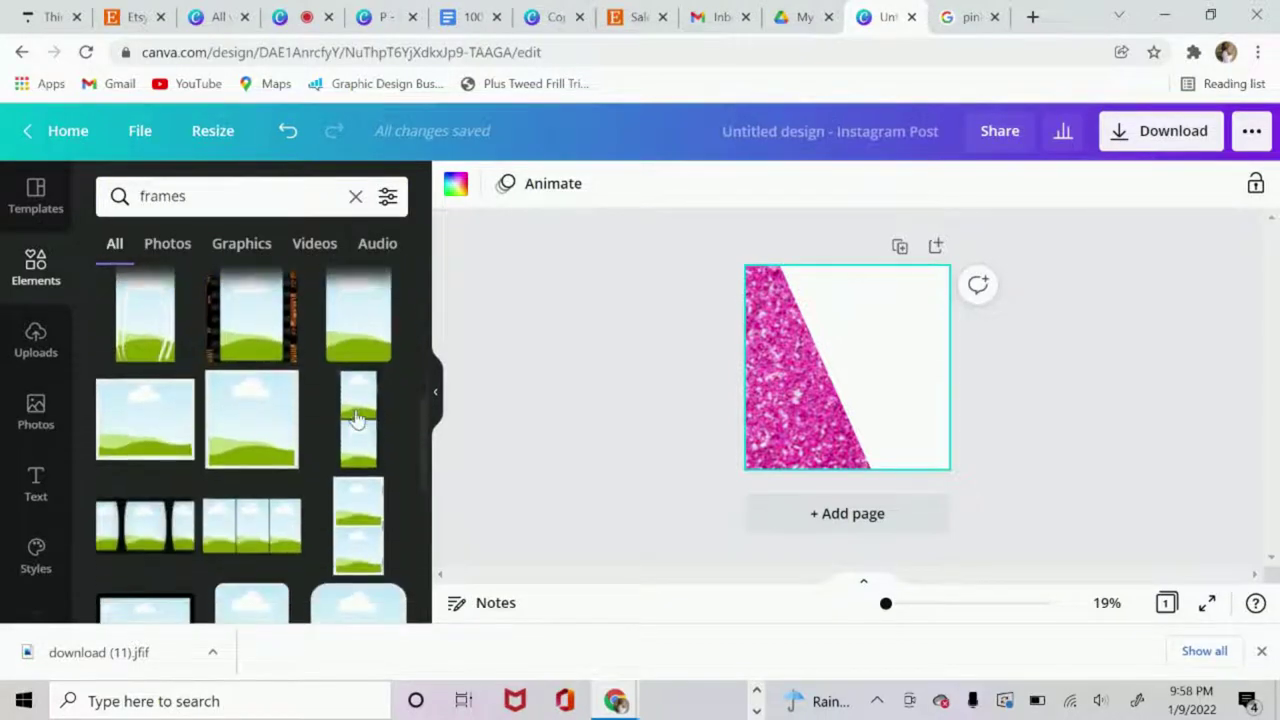
# - Add two phone mockup frames, the first at 402 by 796 on the left, the second overlapping it
pyautogui.click(147, 535)
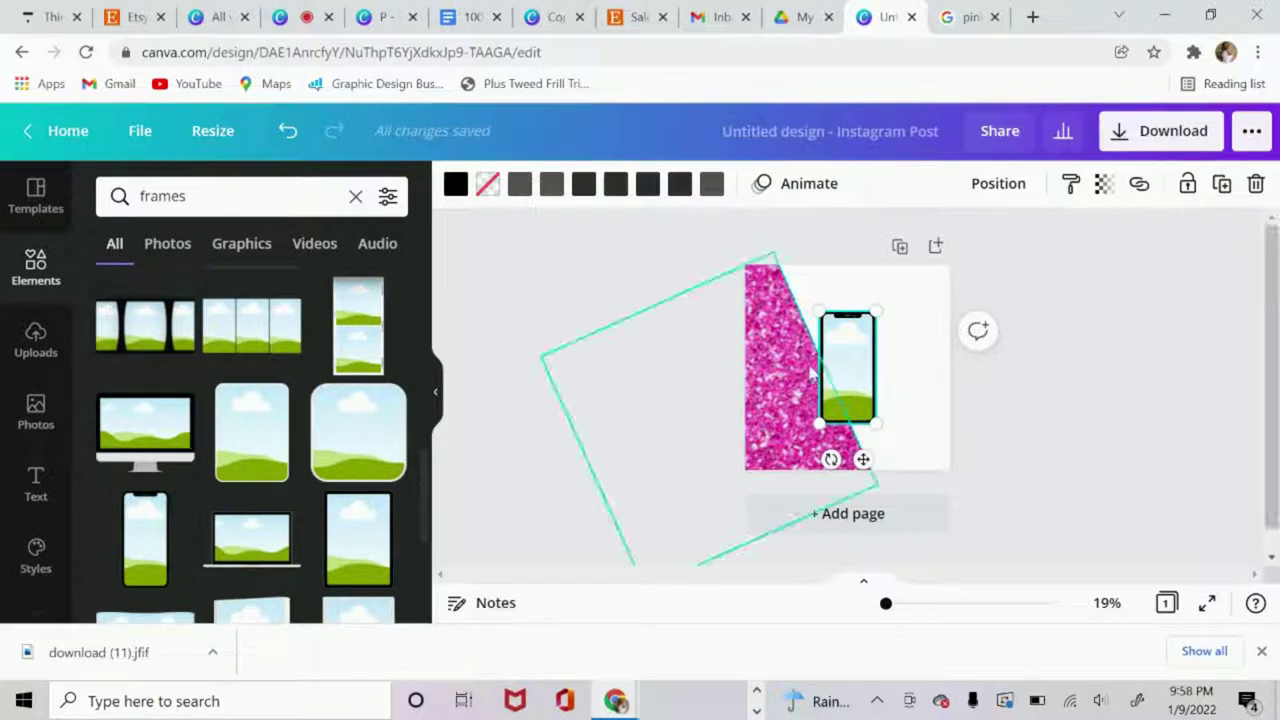
pyautogui.moveTo(840, 358); pyautogui.dragTo(790, 392)
pyautogui.moveTo(838, 343); pyautogui.dragTo(871, 323)
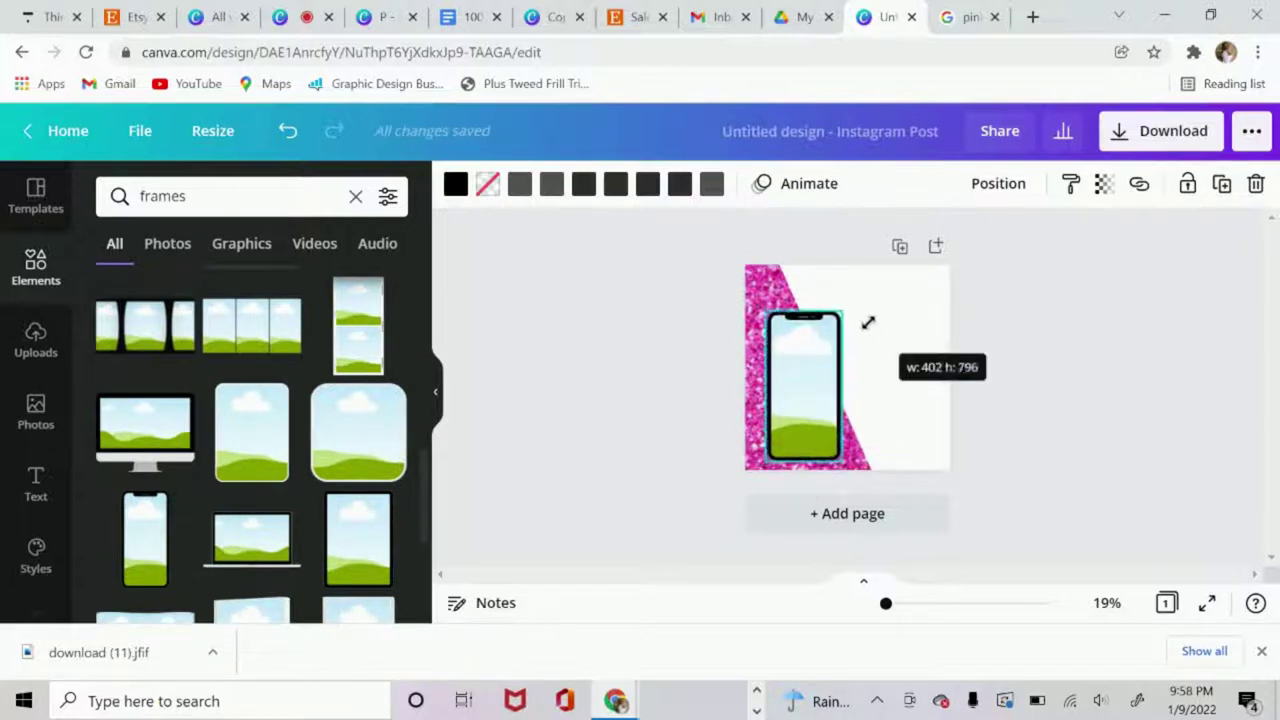
pyautogui.moveTo(818, 378)
pyautogui.mouseDown()
pyautogui.moveTo(789, 372)
pyautogui.moveTo(826, 391)
pyautogui.mouseUp()
pyautogui.click(147, 560)
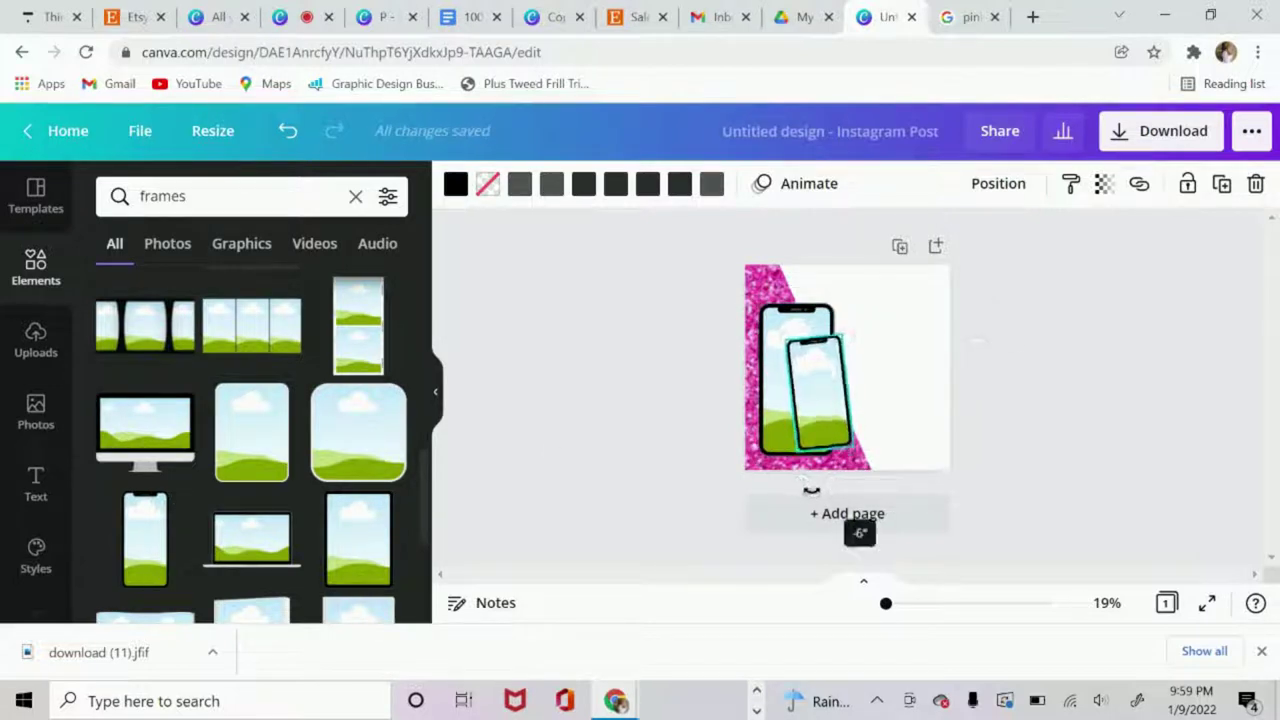
pyautogui.moveTo(808, 486); pyautogui.dragTo(829, 404)
# - Drag the pink-dress model photos from Uploads into the back and front phone mockups
pyautogui.click(36, 337)
pyautogui.scroll(-5, 355, 428)
pyautogui.moveTo(176, 515); pyautogui.dragTo(438, 450)
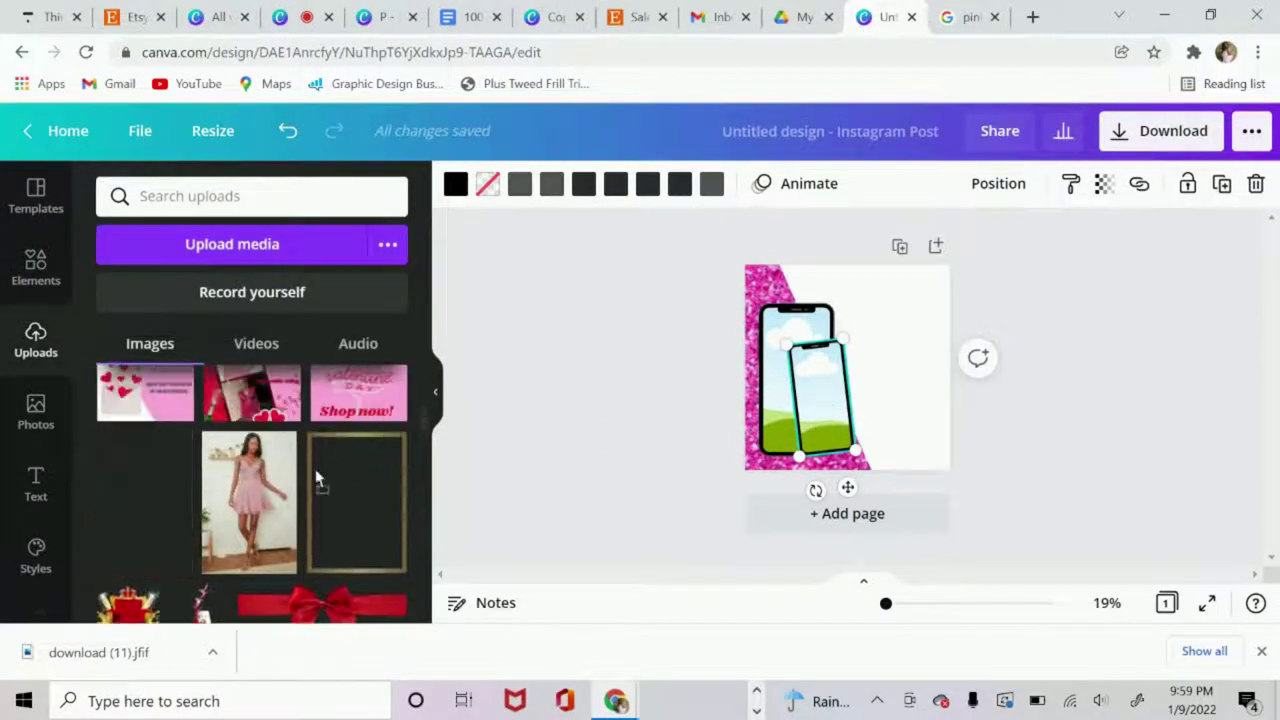
pyautogui.moveTo(789, 338); pyautogui.dragTo(782, 342)
pyautogui.moveTo(145, 522); pyautogui.dragTo(770, 400)
pyautogui.moveTo(145, 500); pyautogui.dragTo(816, 394)
pyautogui.click(922, 326)
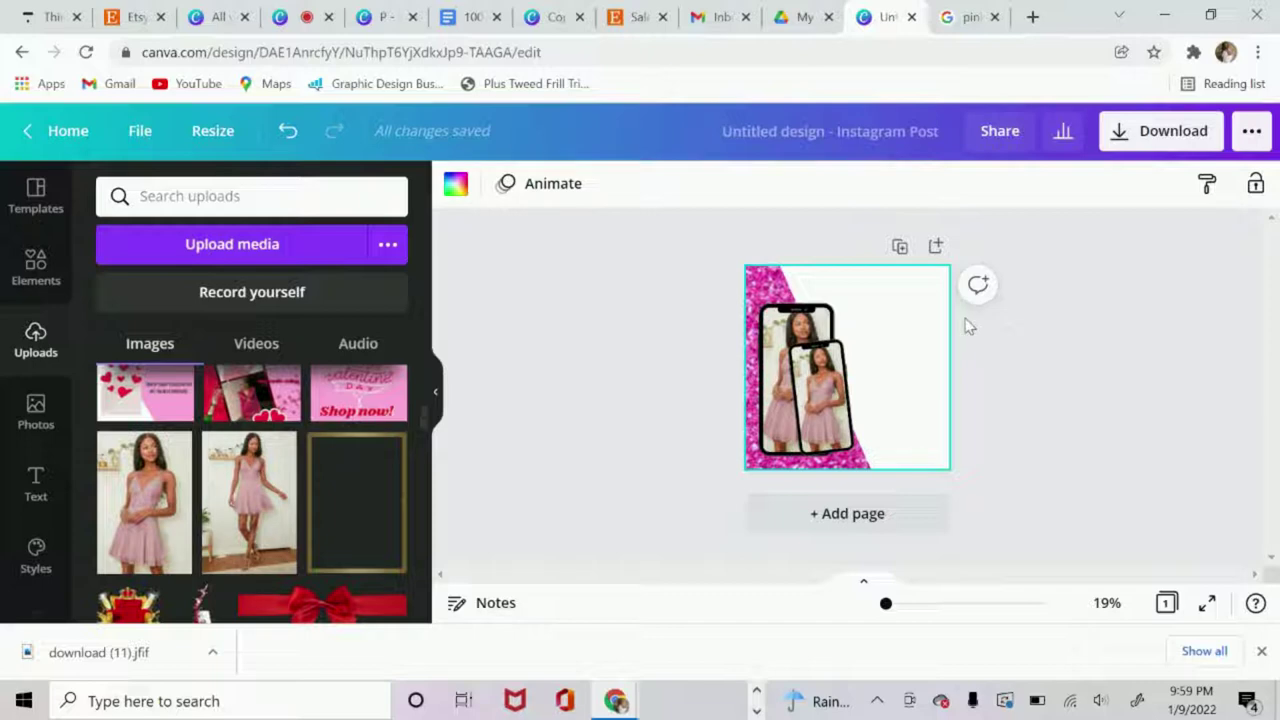
# - Add a script subheading text box reading 'Holiday Sale'
pyautogui.press('t')
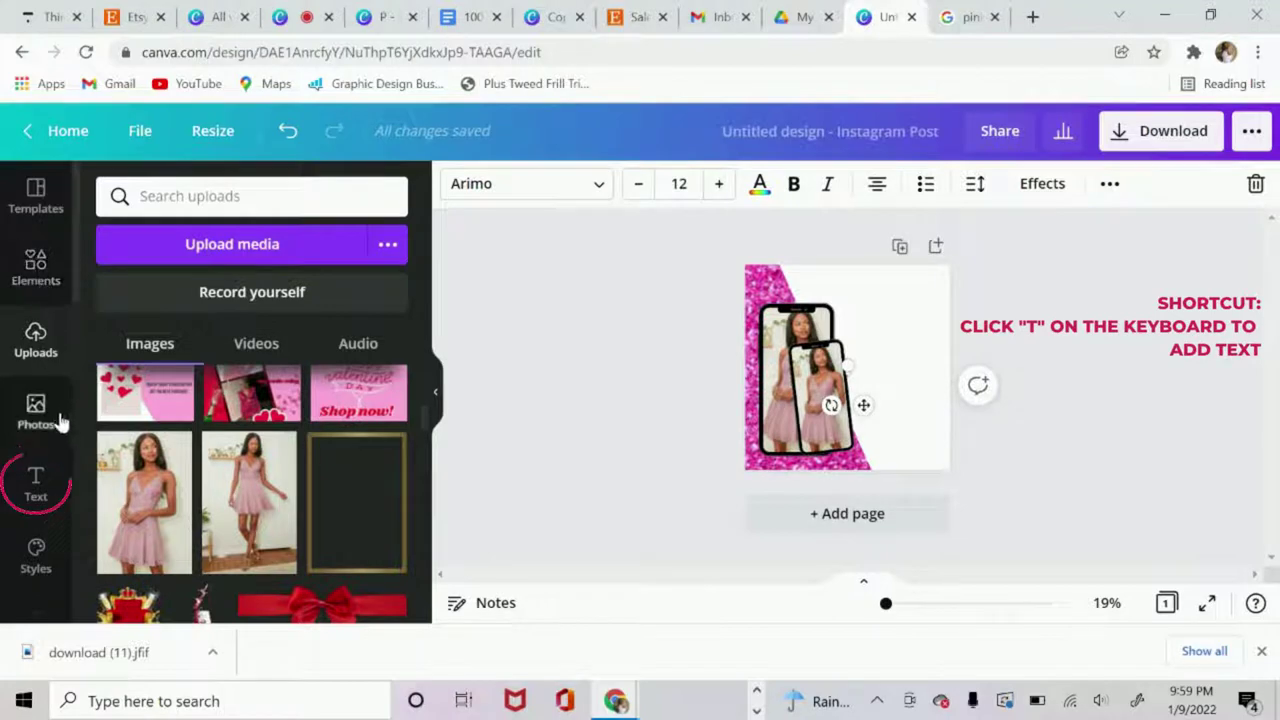
pyautogui.scroll(-2, 40, 440)
pyautogui.click(40, 385)
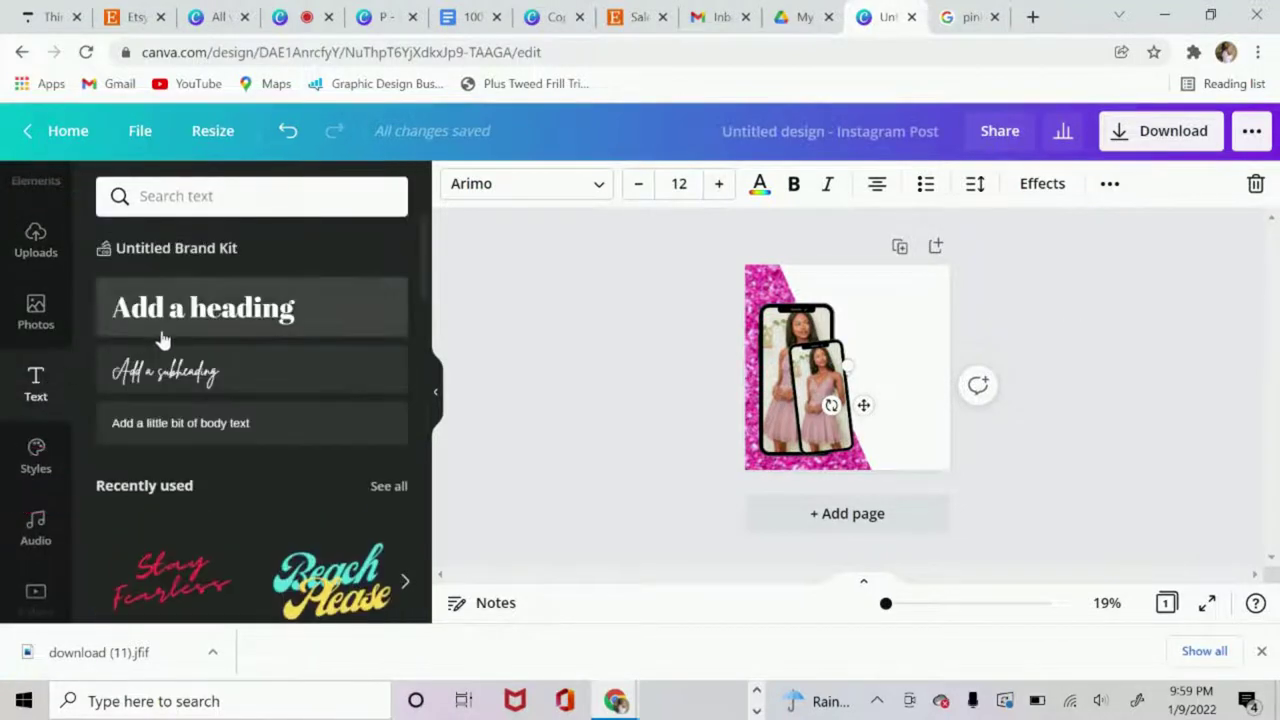
pyautogui.click(165, 371)
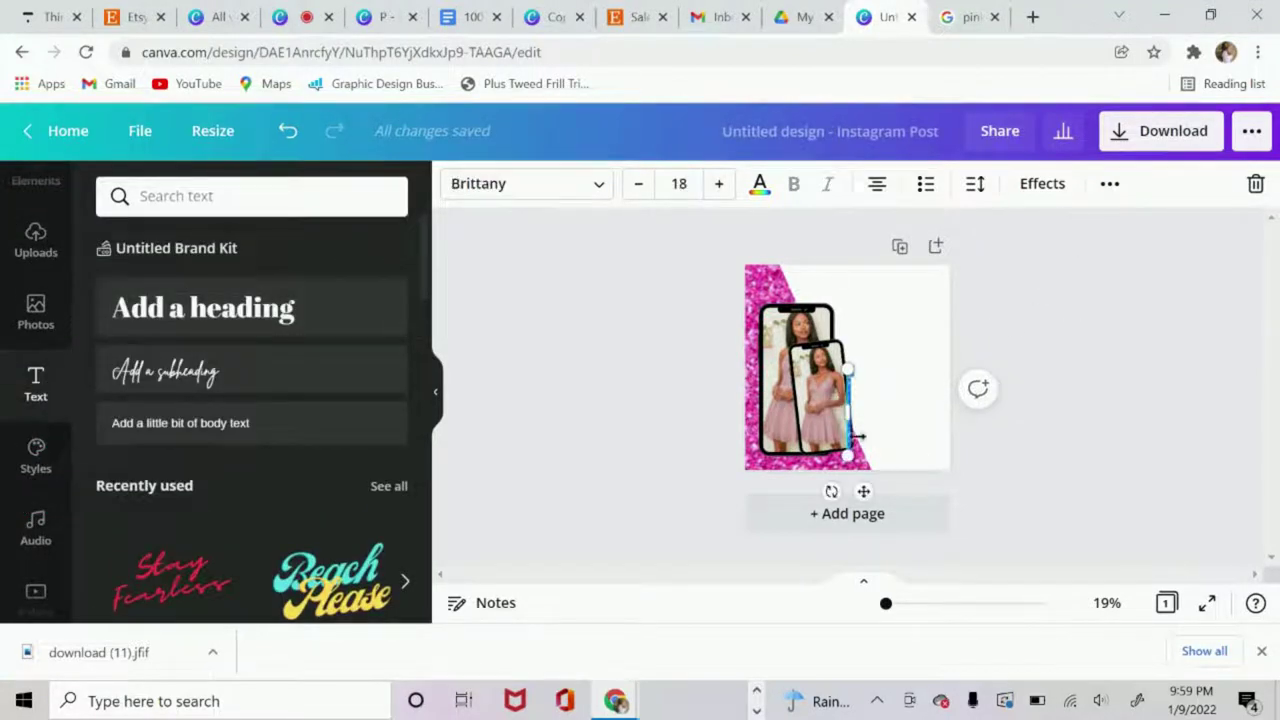
pyautogui.moveTo(858, 436); pyautogui.dragTo(943, 413)
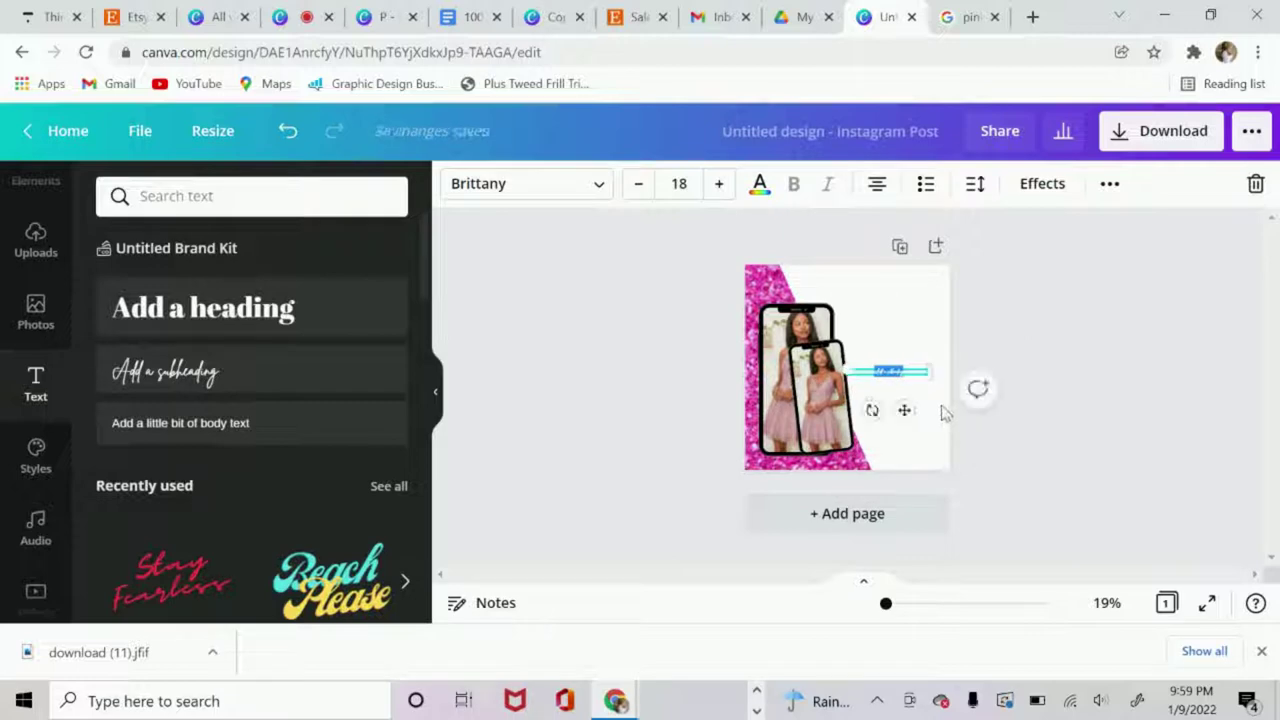
pyautogui.press('capslock')
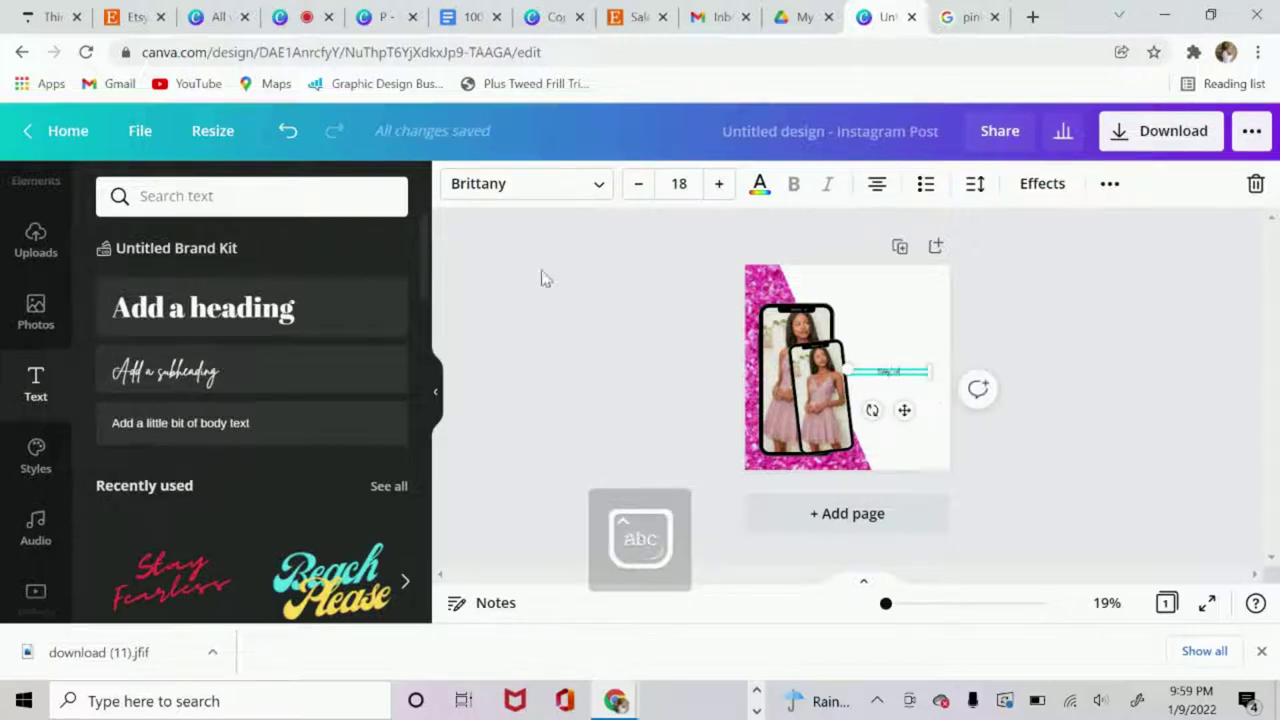
pyautogui.moveTo(848, 366); pyautogui.dragTo(768, 358)
pyautogui.moveTo(863, 409); pyautogui.dragTo(871, 384)
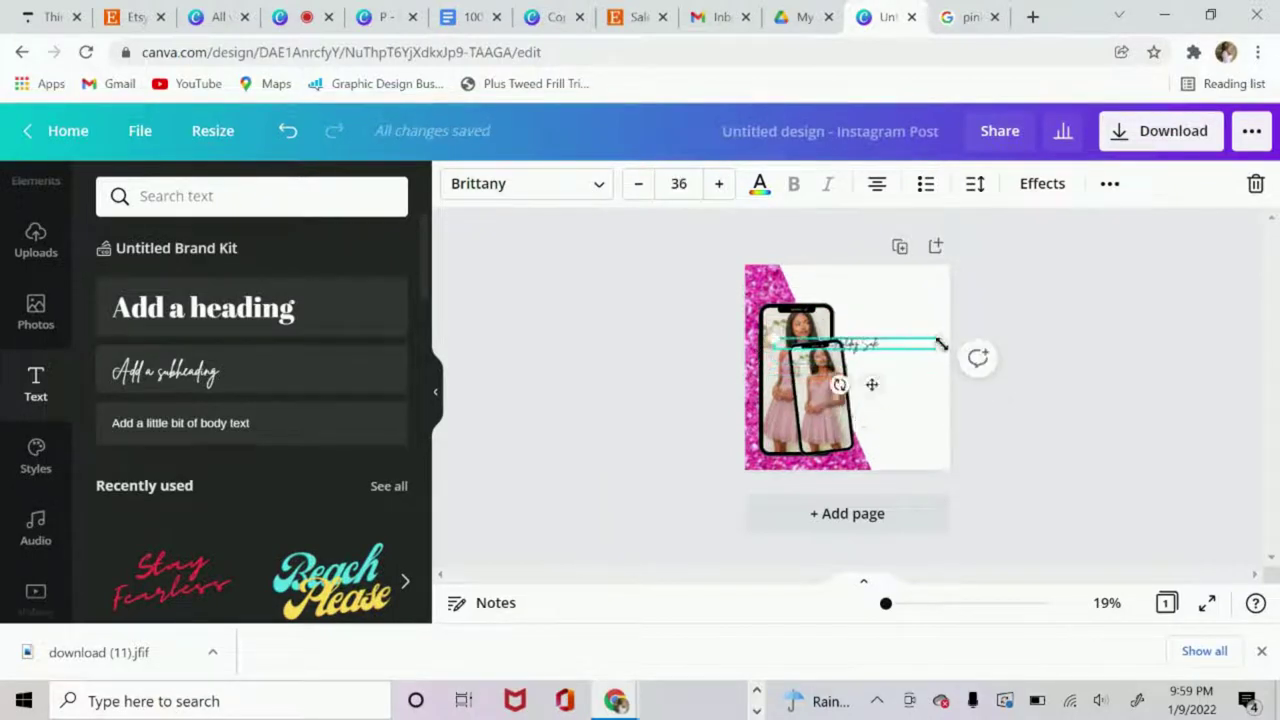
# - Set the Holiday Sale heading to size 85 and move it to the top right
pyautogui.click(685, 178)
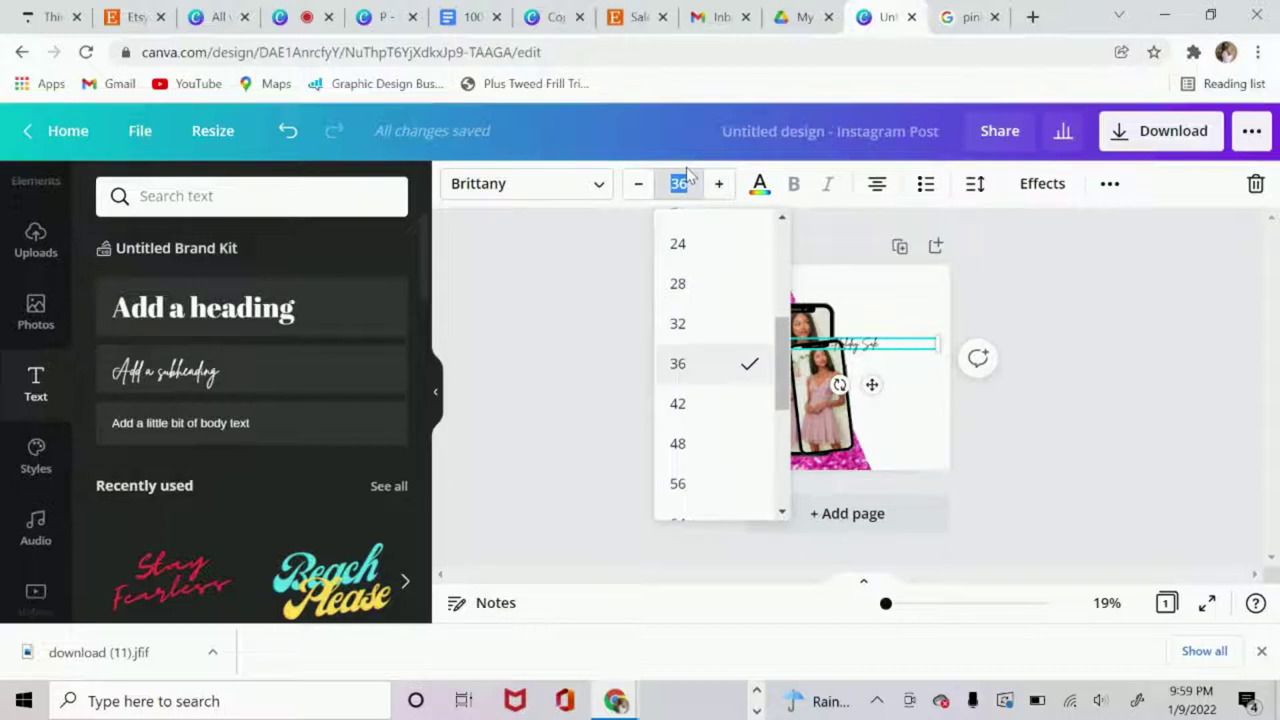
pyautogui.press('Return')
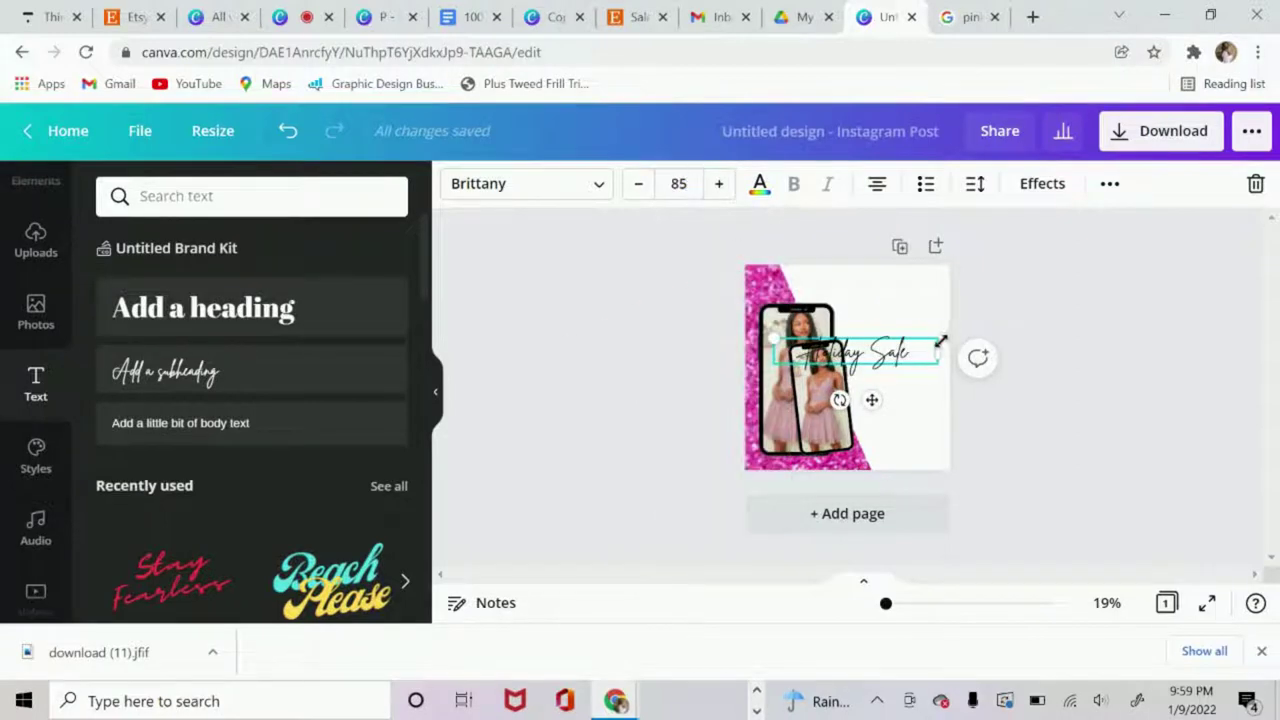
pyautogui.moveTo(941, 349); pyautogui.dragTo(955, 365)
pyautogui.moveTo(852, 405); pyautogui.dragTo(891, 340)
# - Change the heading font to Amsterdam Four by searching 'am' in the font list
pyautogui.click(551, 194)
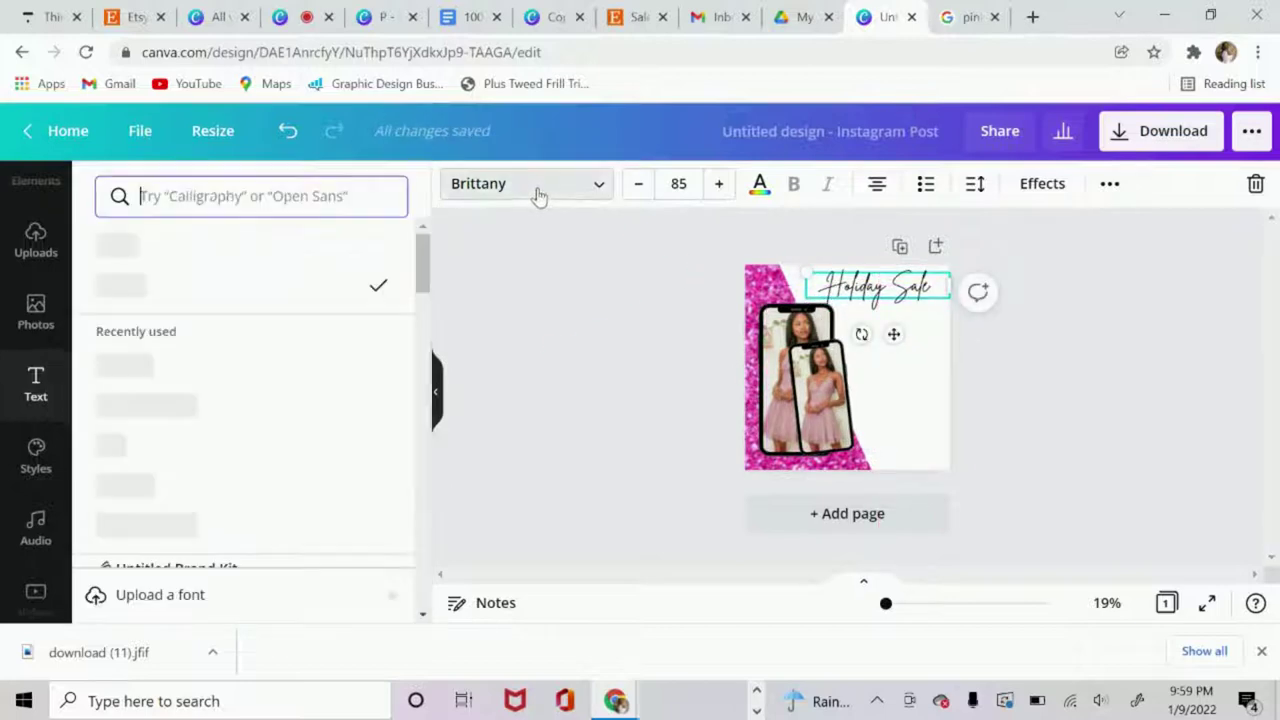
pyautogui.scroll(-5, 280, 335)
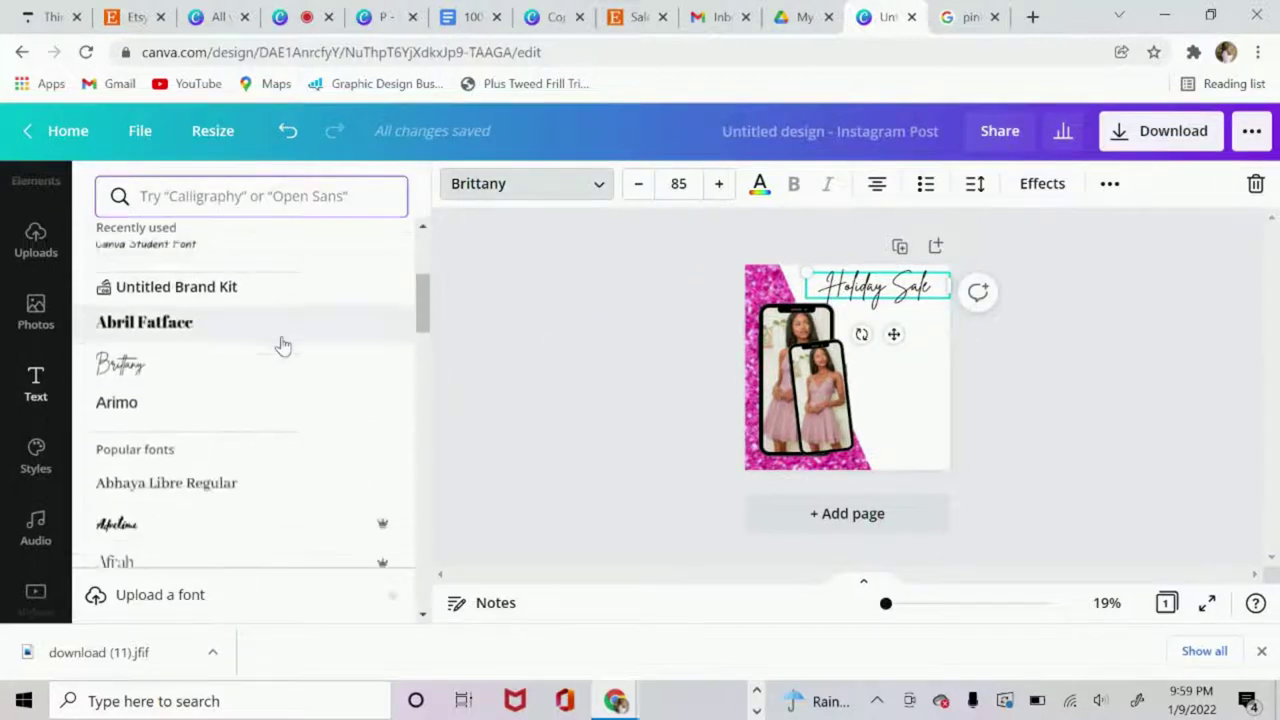
pyautogui.scroll(3, 280, 343)
pyautogui.scroll(1, 280, 343)
pyautogui.scroll(-8, 251, 337)
pyautogui.write('am')
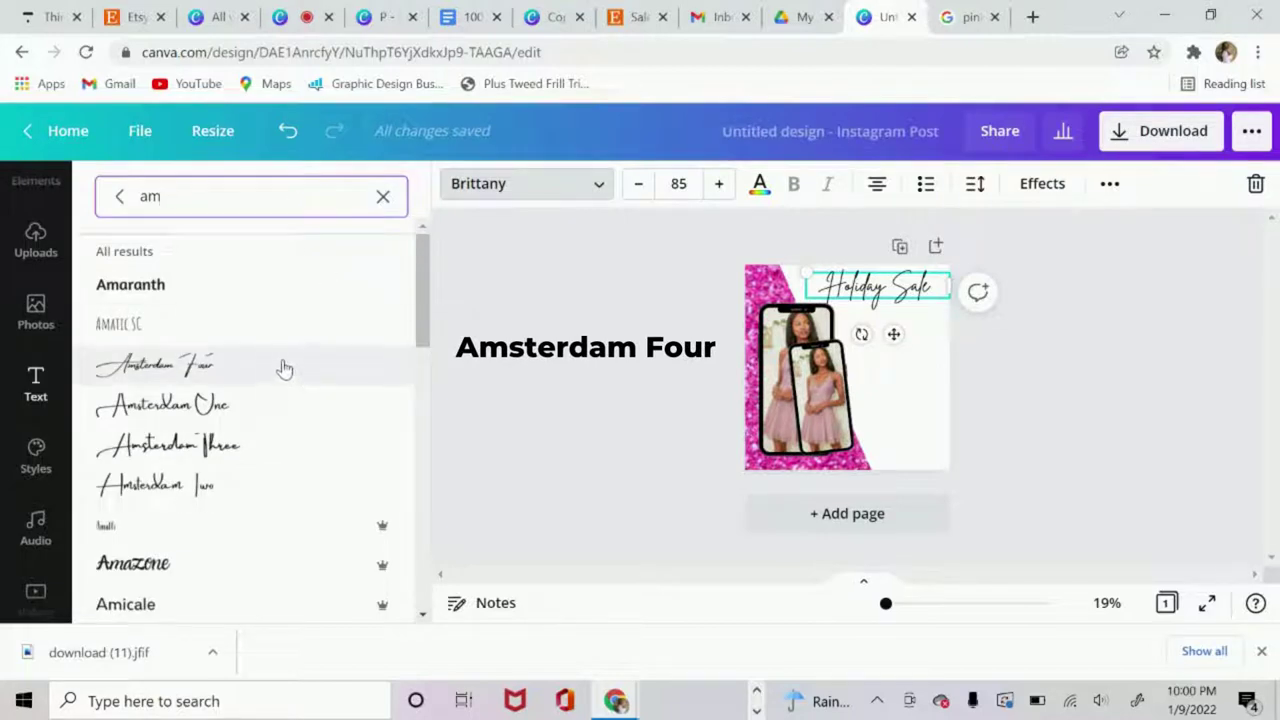
pyautogui.click(284, 366)
pyautogui.click(822, 282)
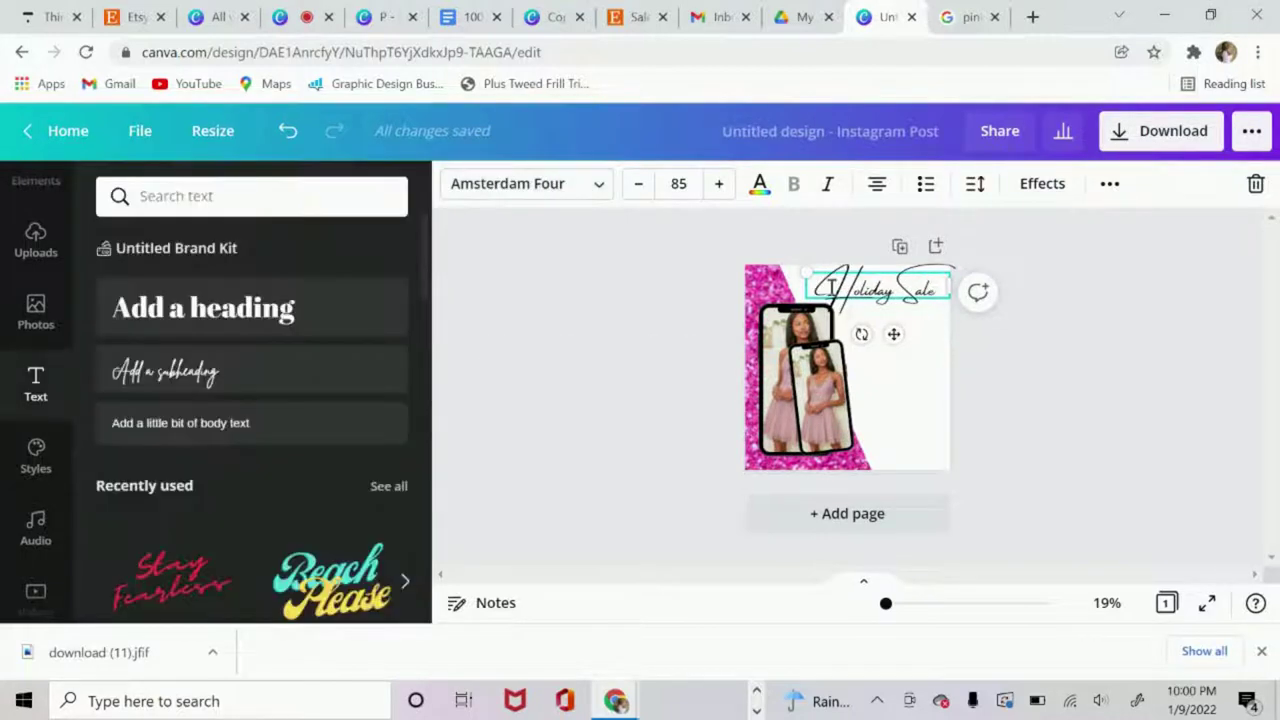
# - Resize the heading to size 113 and position it across the top of the post
pyautogui.moveTo(806, 272); pyautogui.dragTo(738, 261)
pyautogui.moveTo(859, 334)
pyautogui.mouseDown()
pyautogui.moveTo(886, 362)
pyautogui.moveTo(866, 357)
pyautogui.mouseUp()
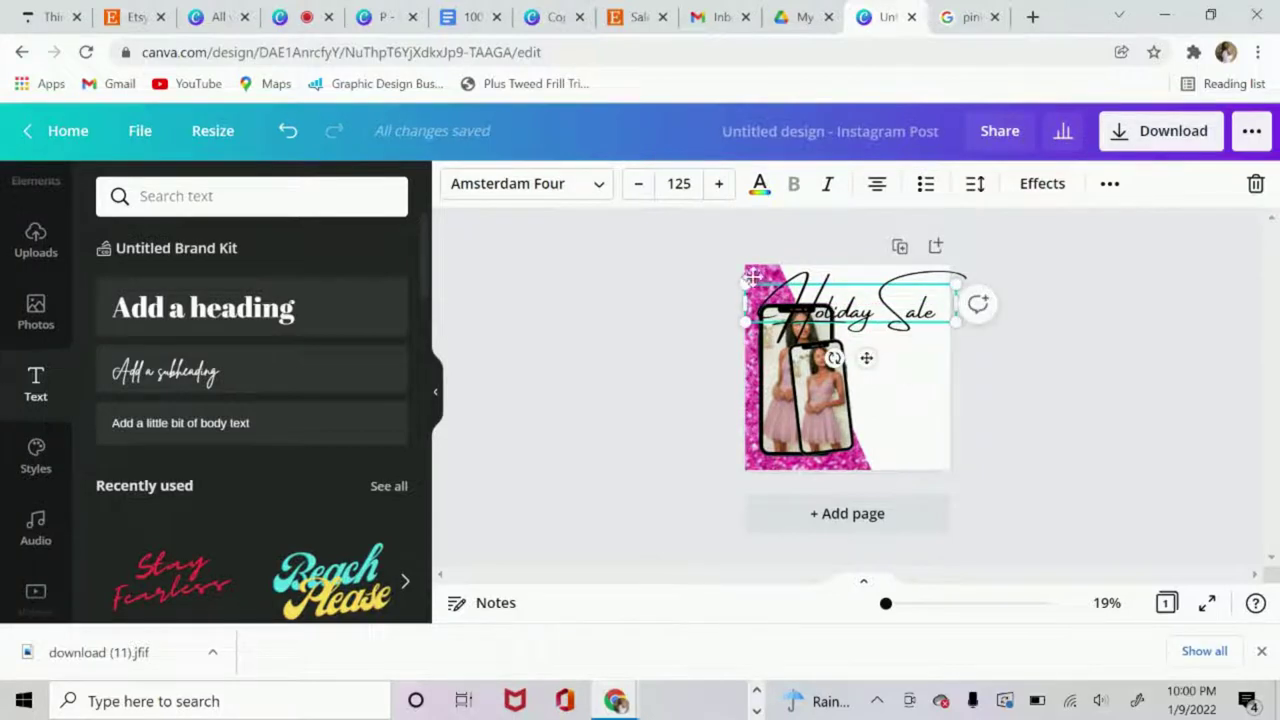
pyautogui.moveTo(748, 281); pyautogui.dragTo(767, 290)
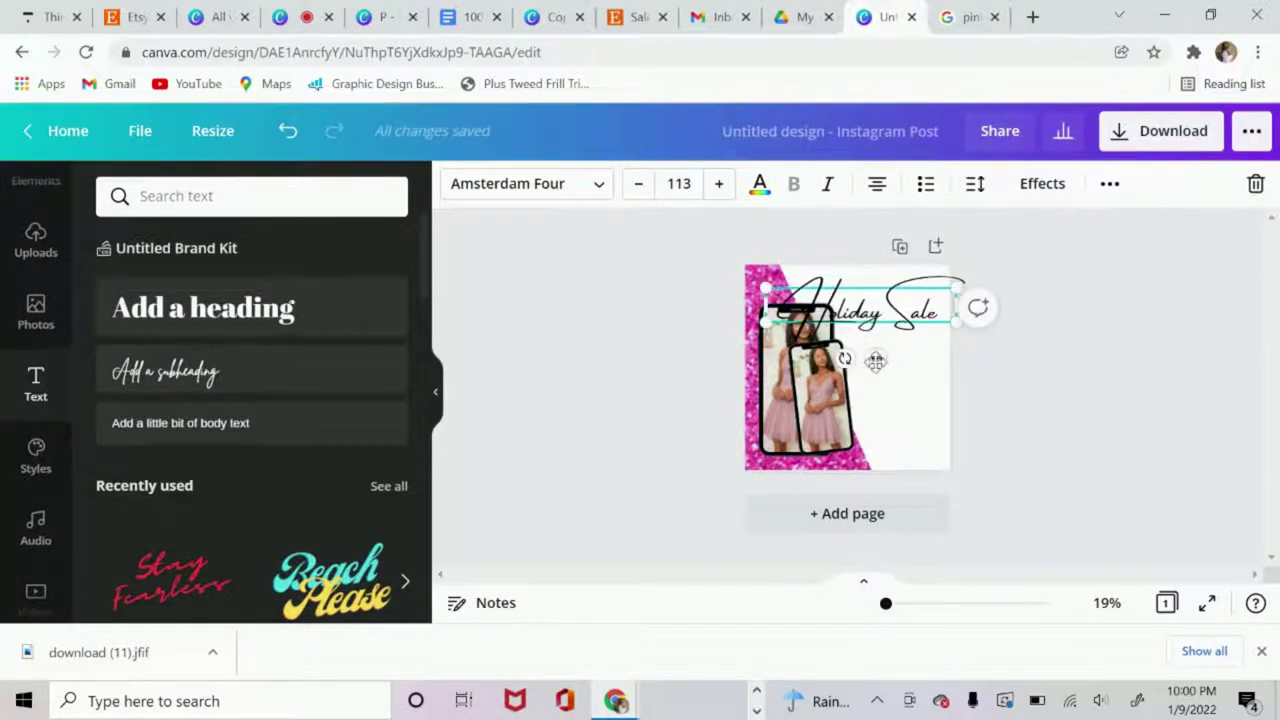
pyautogui.moveTo(876, 360); pyautogui.dragTo(882, 353)
# - Make the Holiday Sale text hot pink using the photo colour swatch
pyautogui.click(760, 184)
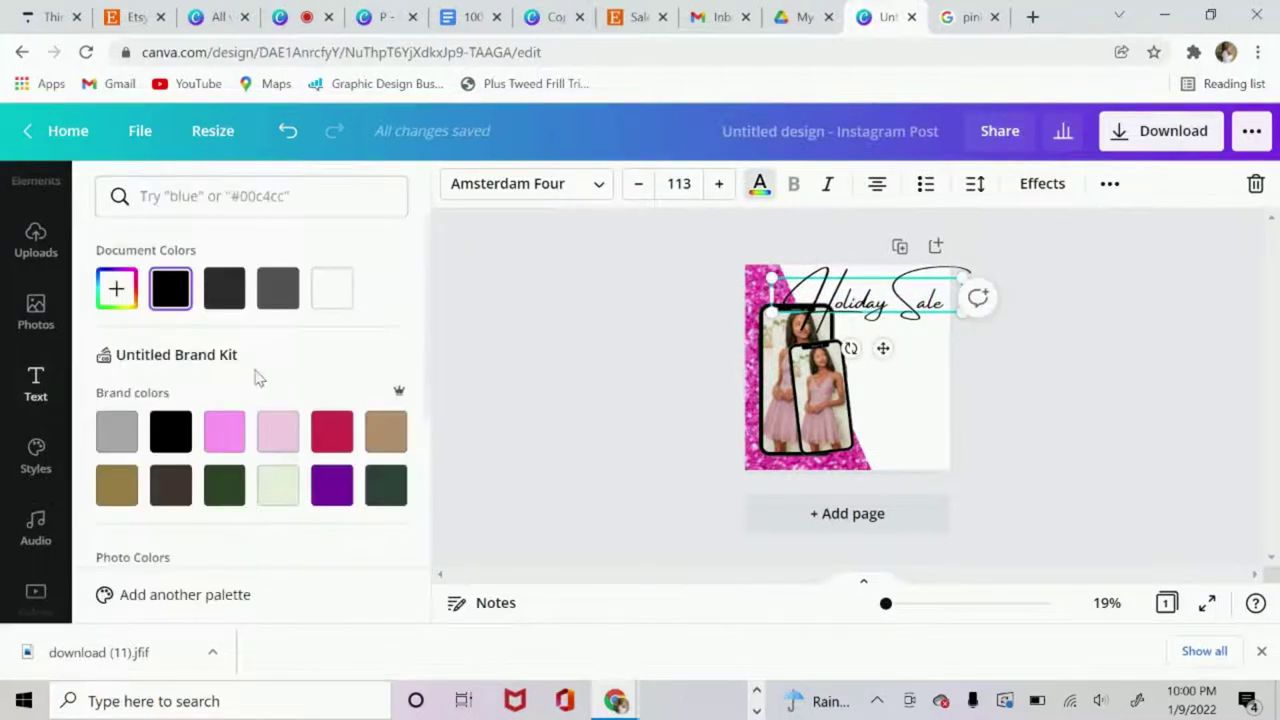
pyautogui.scroll(-3, 258, 377)
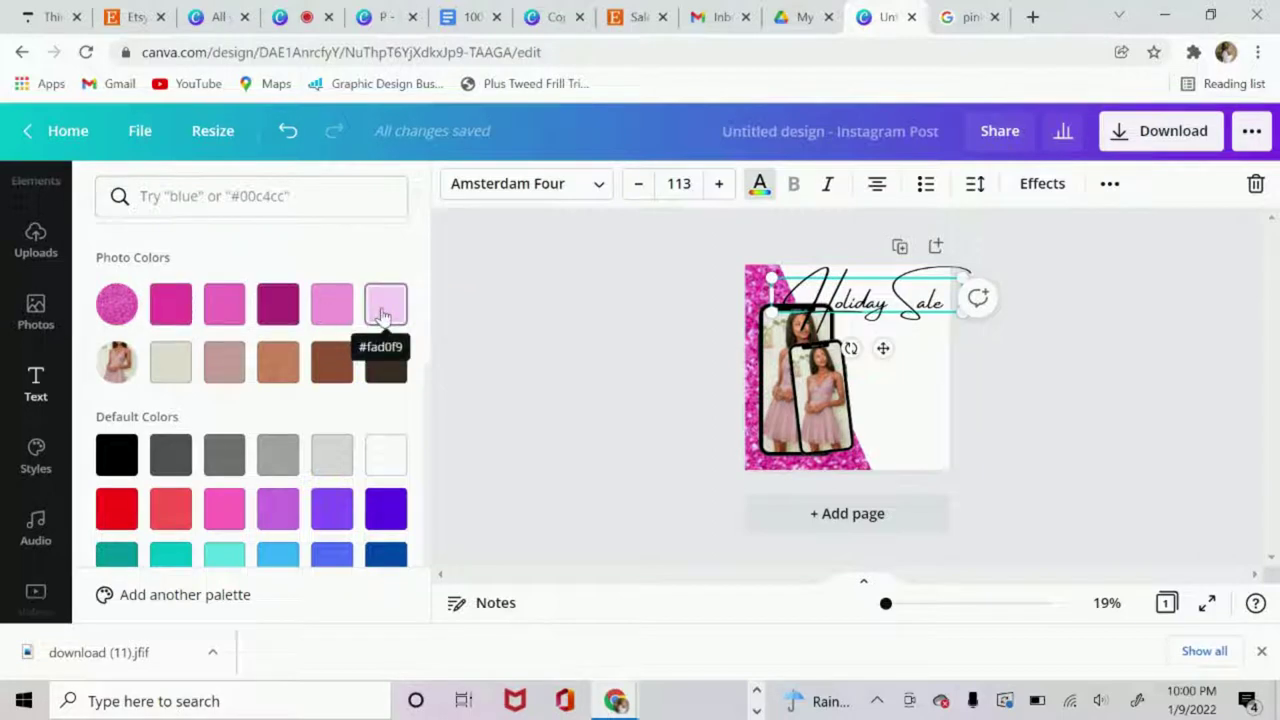
pyautogui.click(170, 304)
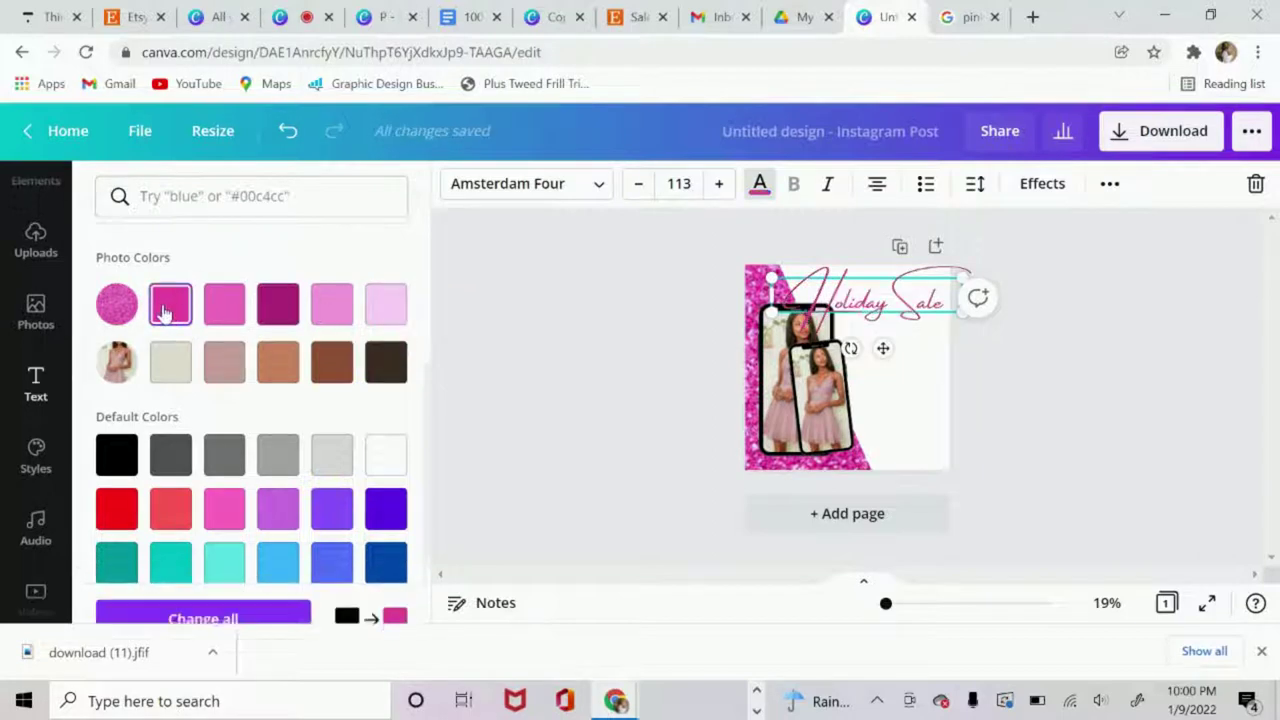
pyautogui.click(1075, 289)
# - Apply the Neon effect to the Holiday Sale heading
pyautogui.click(1068, 286)
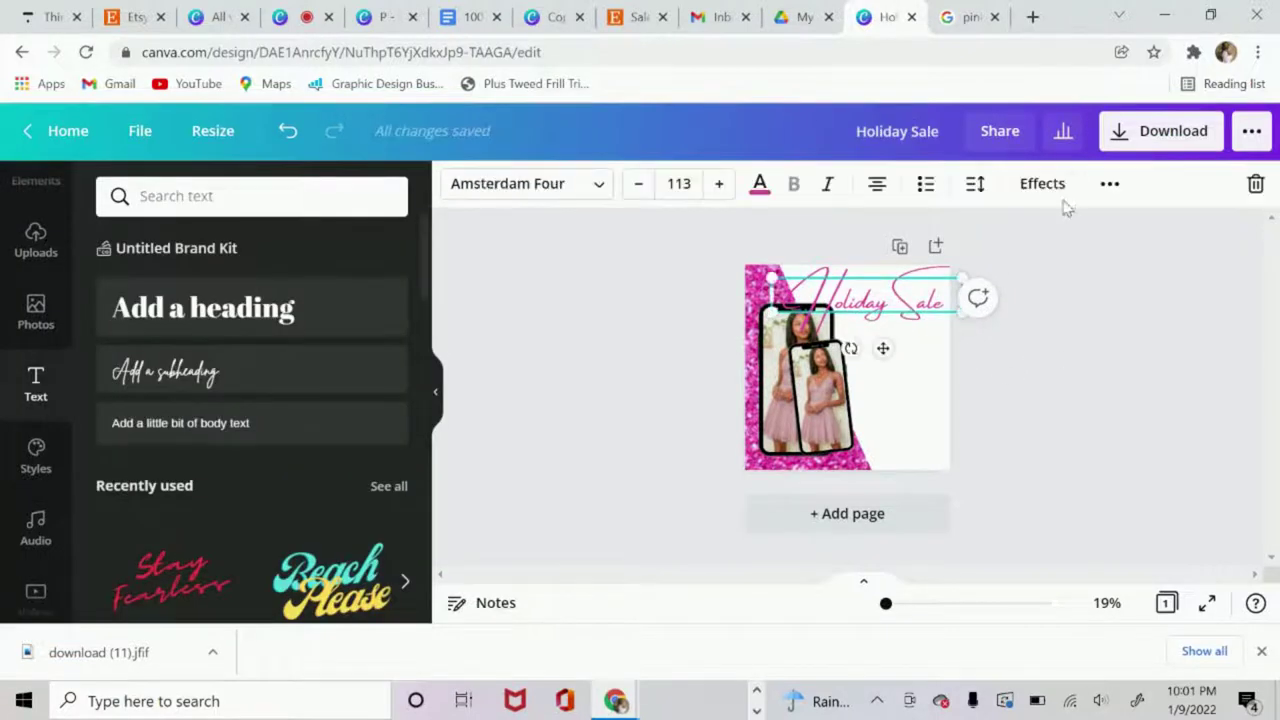
pyautogui.click(1068, 190)
pyautogui.scroll(-1, 314, 349)
pyautogui.scroll(1, 314, 349)
pyautogui.click(1040, 323)
pyautogui.click(862, 292)
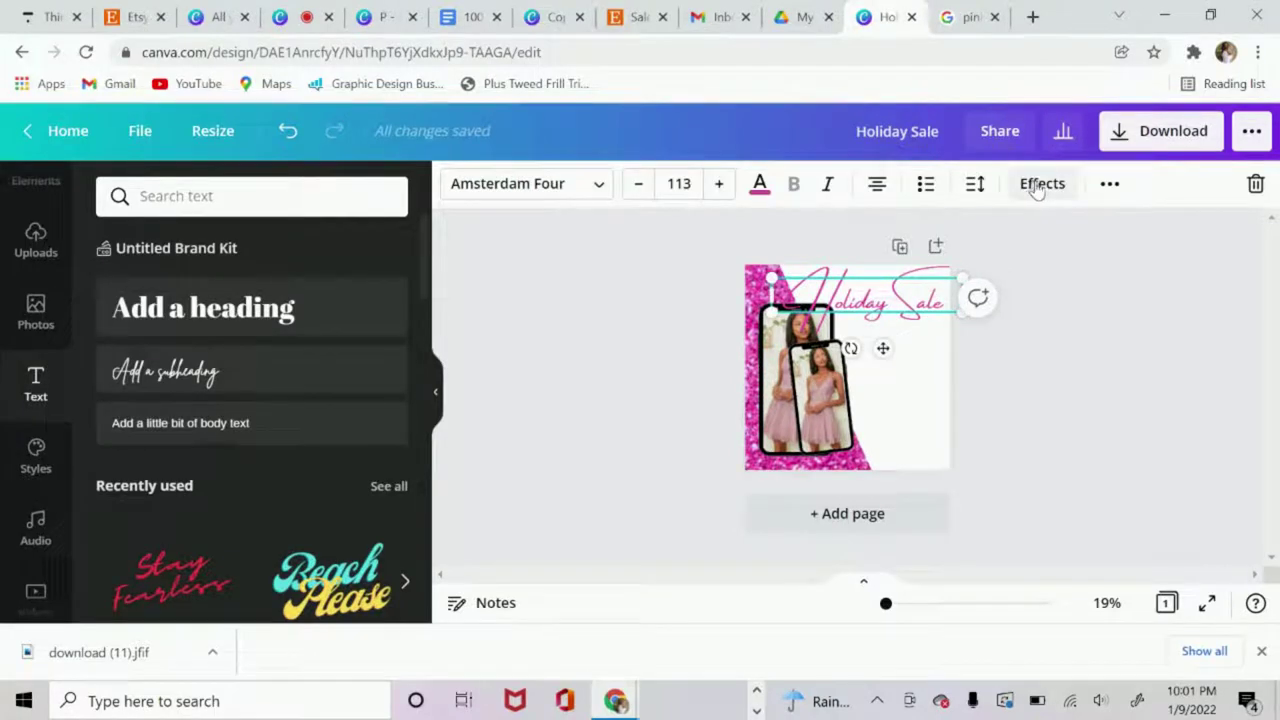
pyautogui.click(1040, 184)
pyautogui.scroll(-3, 331, 423)
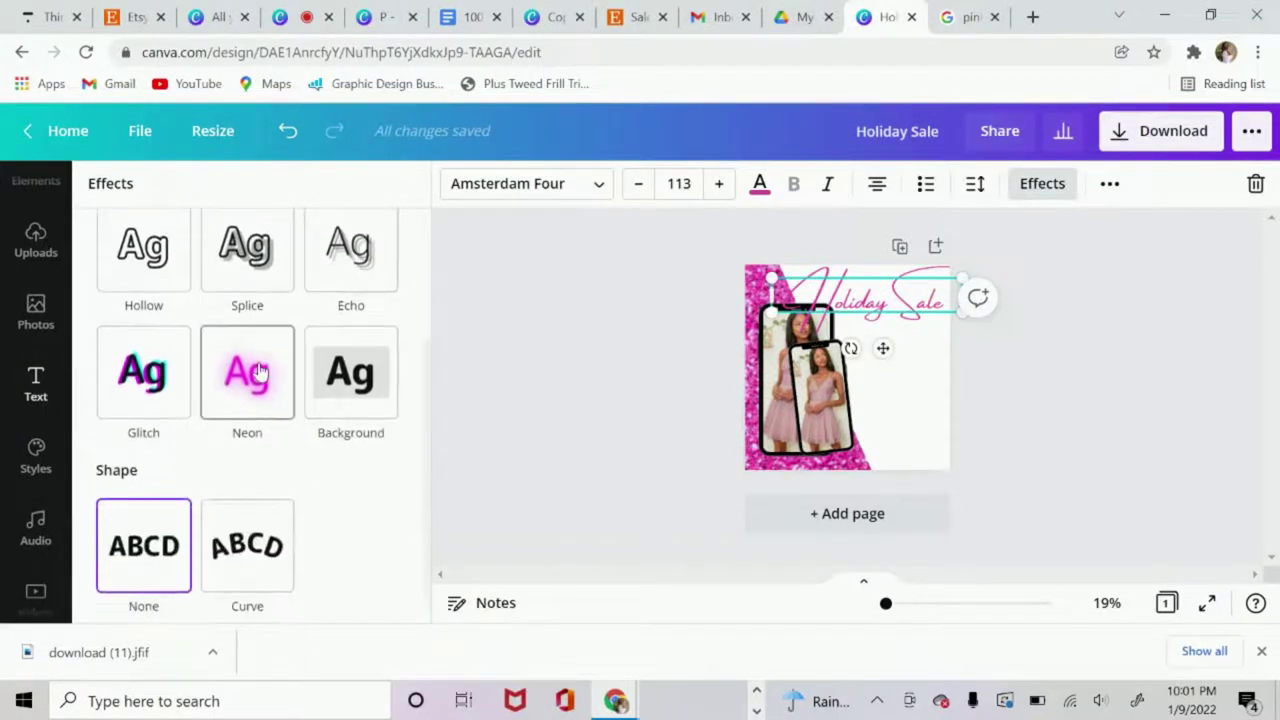
pyautogui.click(258, 371)
# - Shrink the heading to about size 84 and settle it near the top right
pyautogui.moveTo(764, 268); pyautogui.dragTo(824, 288)
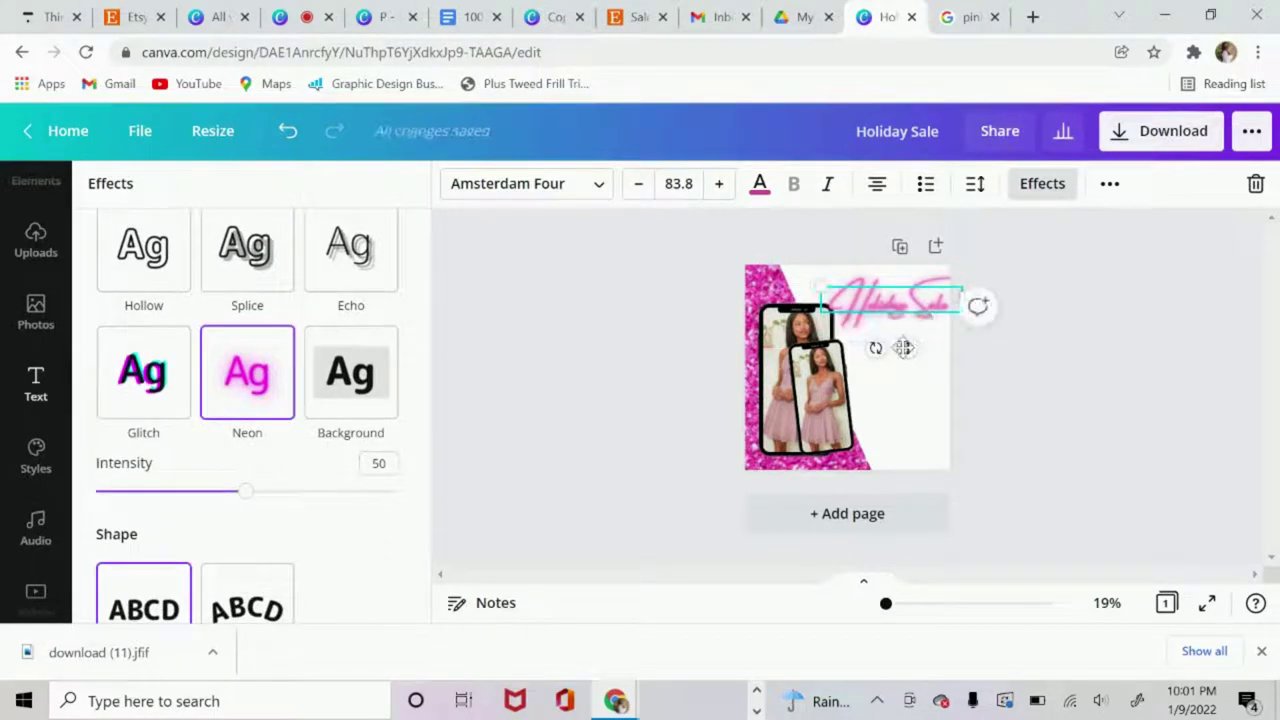
pyautogui.moveTo(903, 347); pyautogui.dragTo(886, 345)
pyautogui.click(1096, 386)
pyautogui.click(1089, 384)
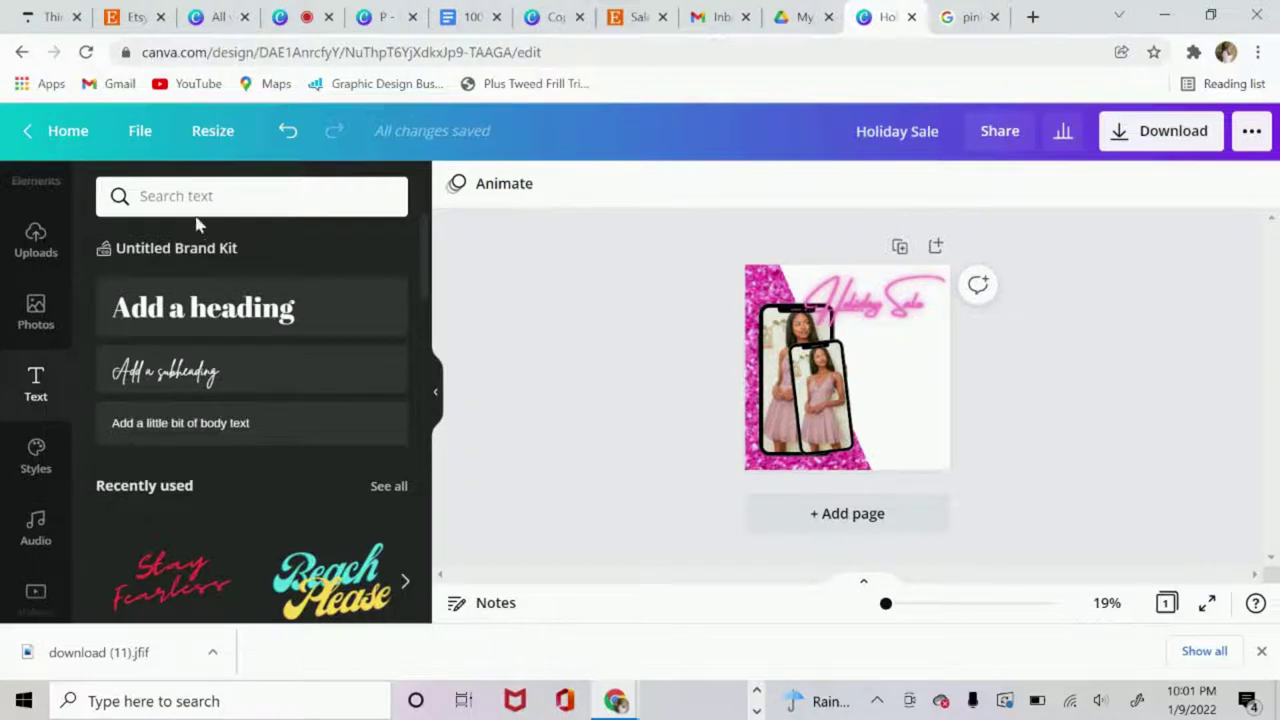
# - Search Elements for 'search box' using the earlier suggested query
pyautogui.scroll(1, 34, 280)
pyautogui.scroll(-1, 36, 310)
pyautogui.scroll(1, 38, 310)
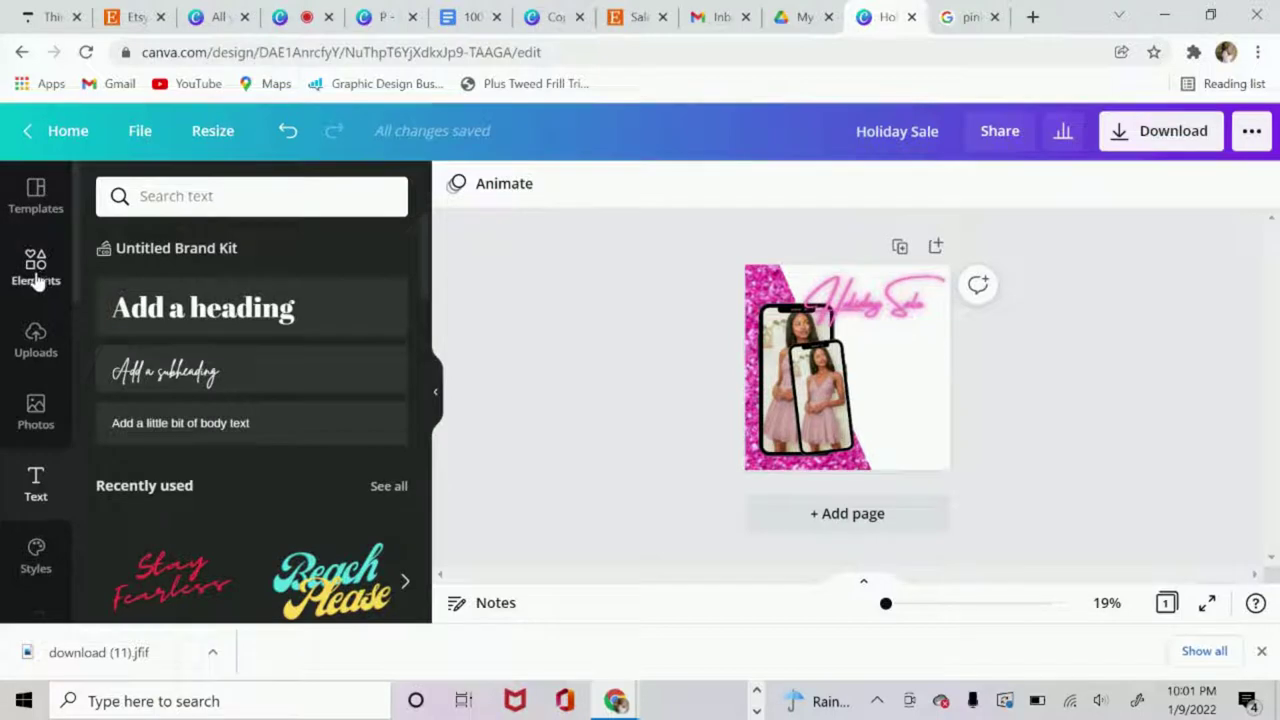
pyautogui.click(36, 280)
pyautogui.click(352, 197)
pyautogui.write('search')
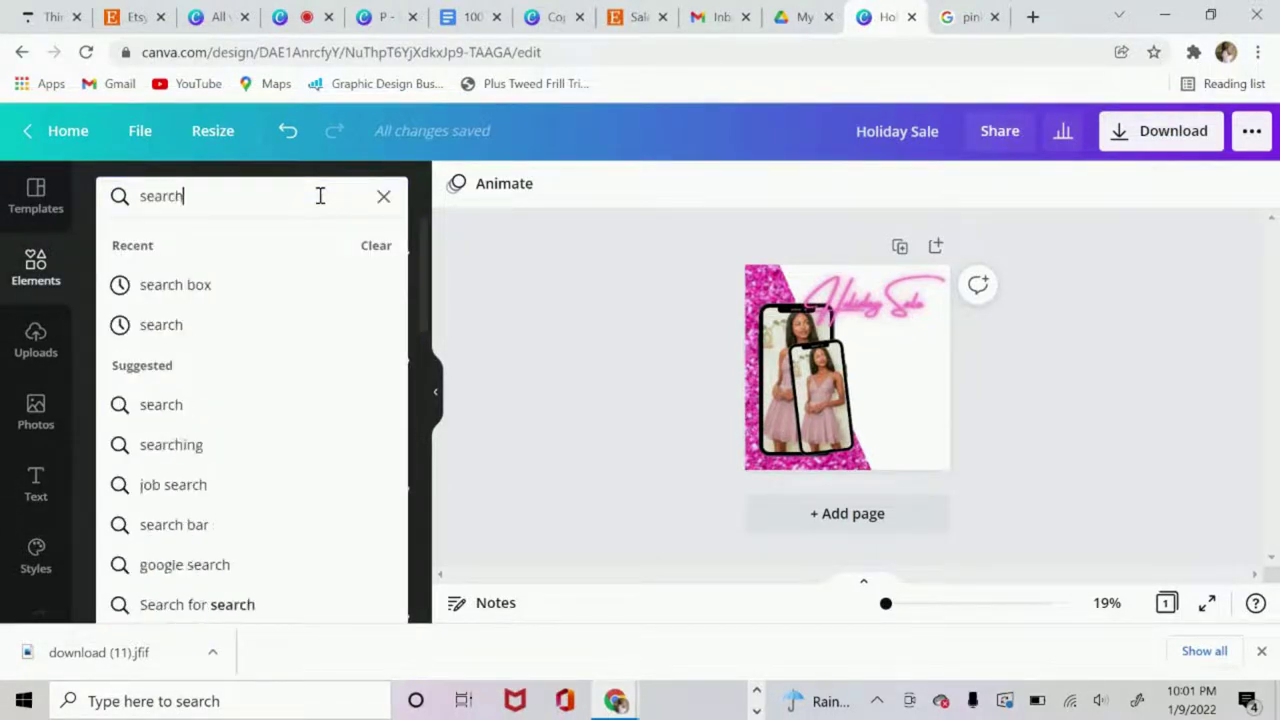
pyautogui.click(191, 274)
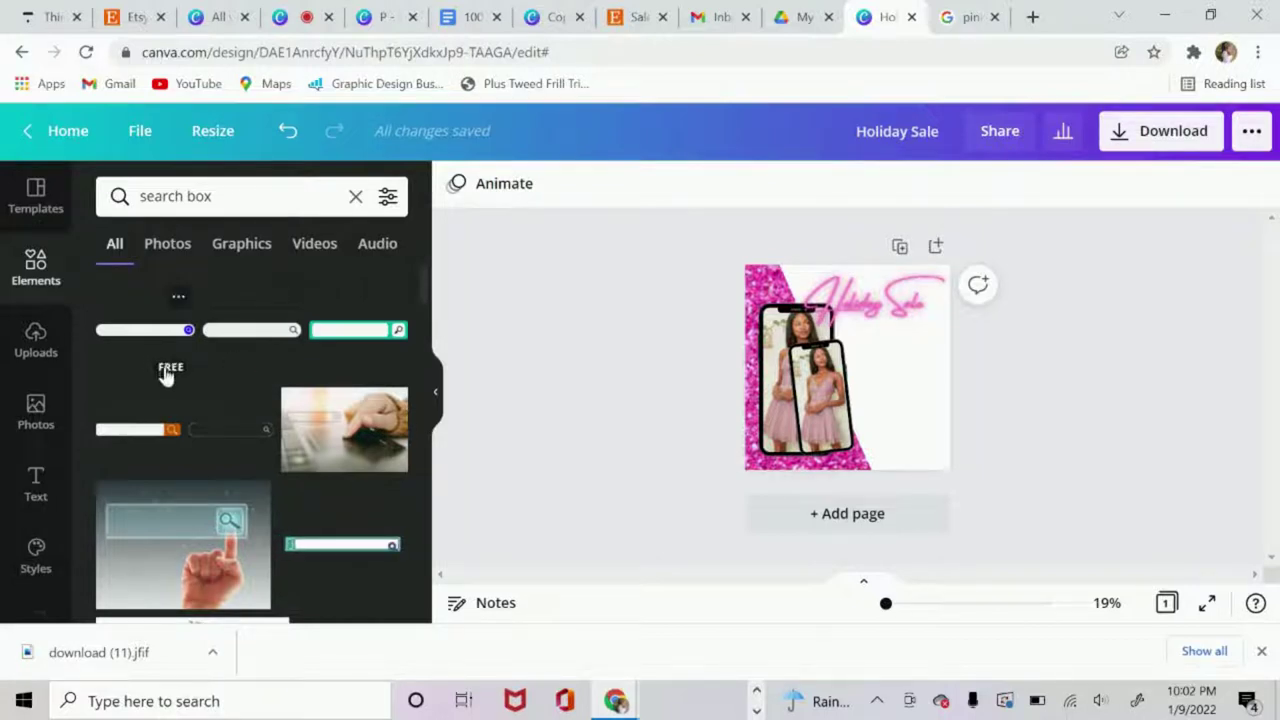
# - Replace the first search bar with the teal one, shrunk and placed right of the phones
pyautogui.click(165, 376)
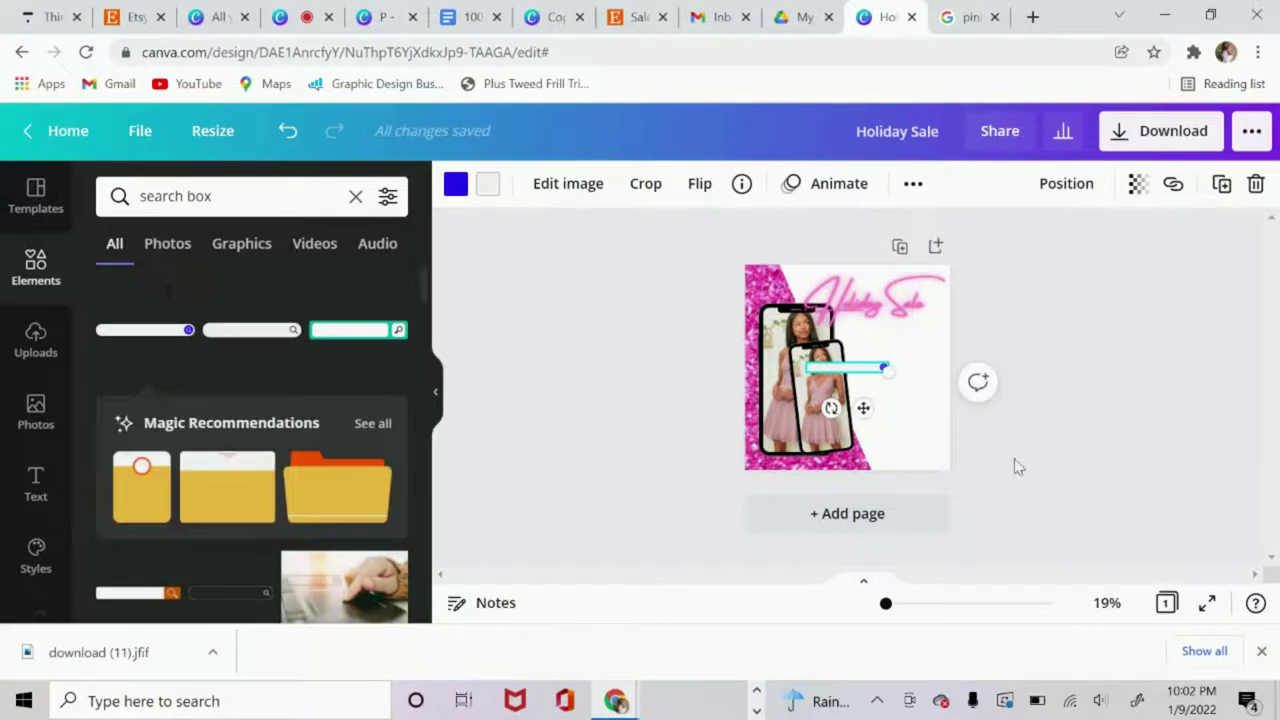
pyautogui.press('Delete')
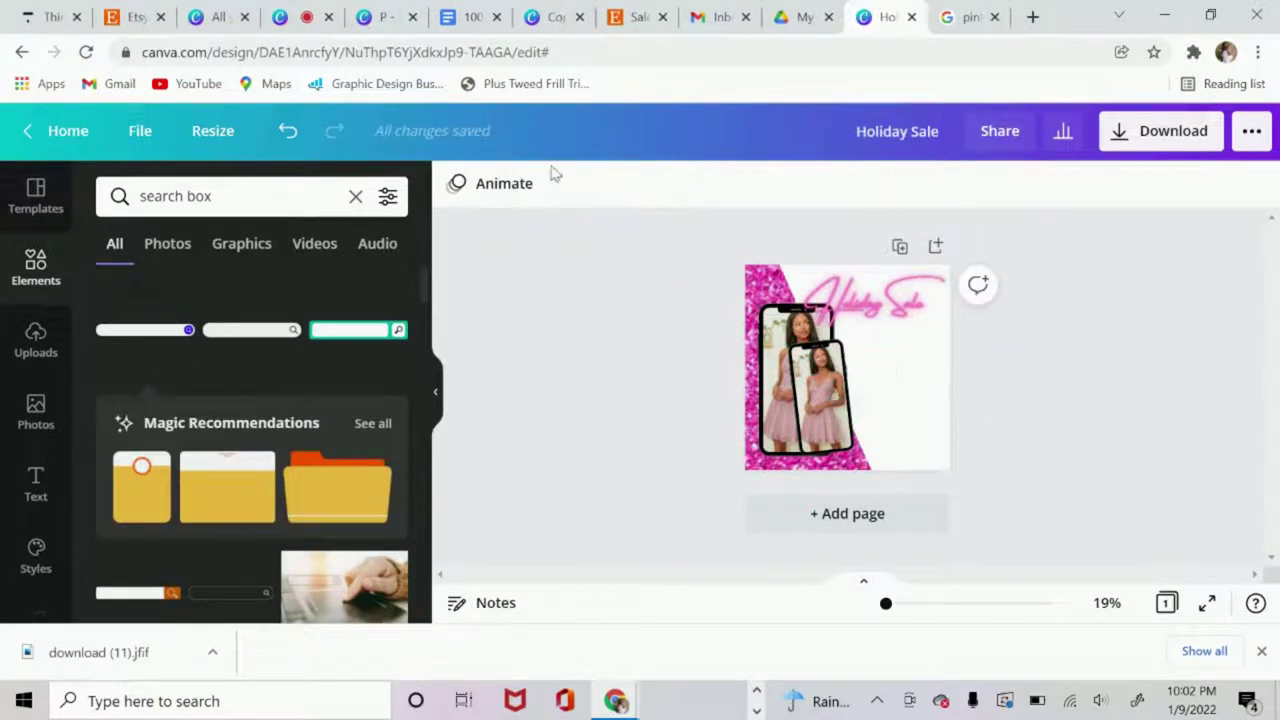
pyautogui.click(375, 338)
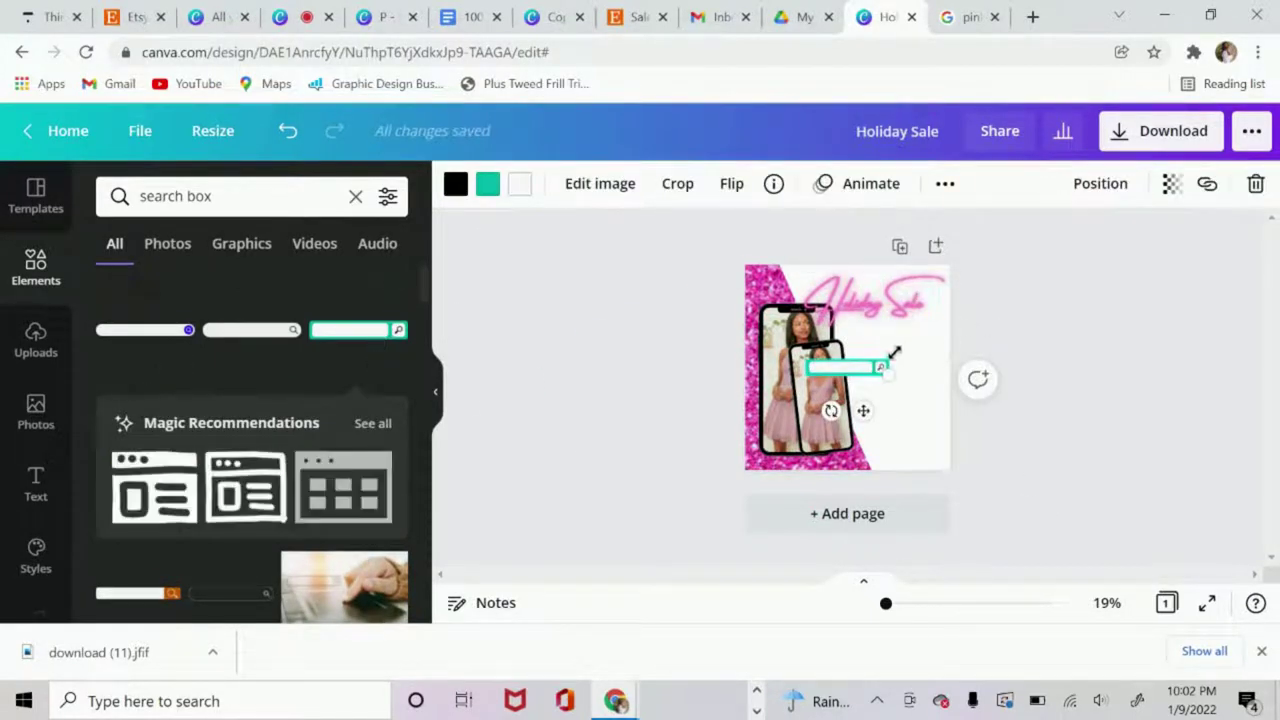
pyautogui.moveTo(891, 410); pyautogui.dragTo(928, 413)
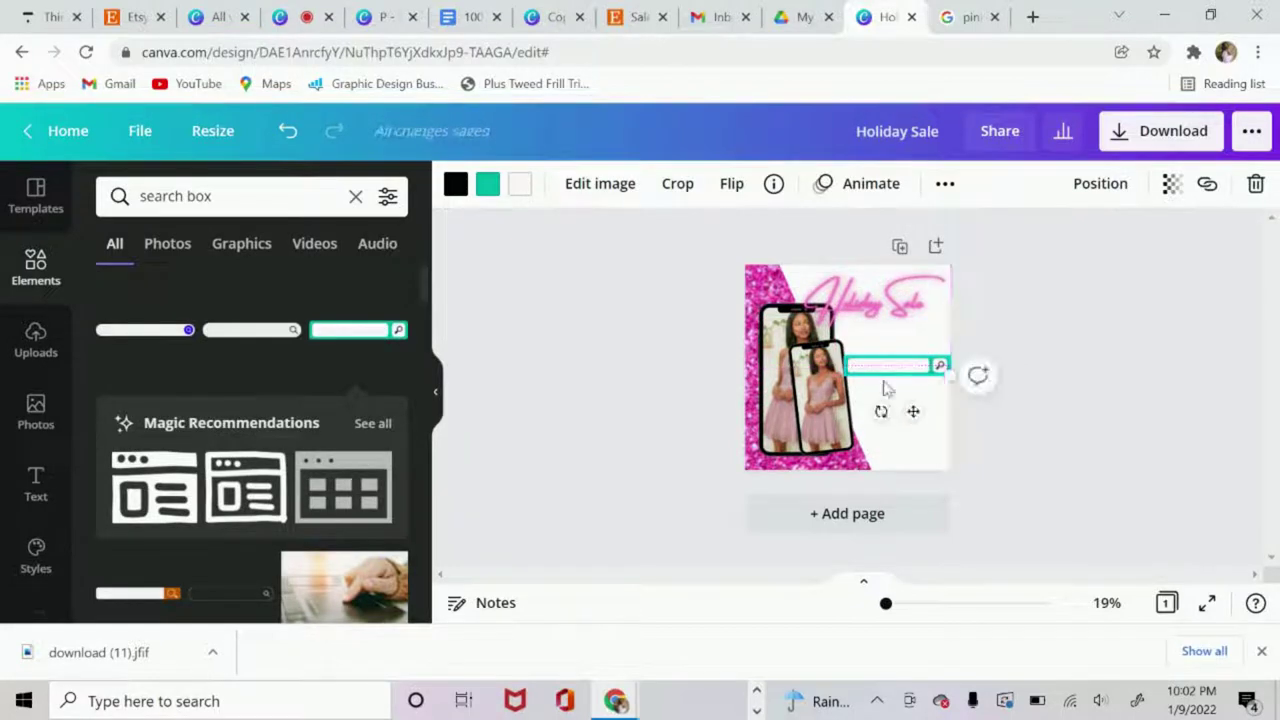
pyautogui.moveTo(846, 360); pyautogui.dragTo(851, 366)
pyautogui.moveTo(913, 411); pyautogui.dragTo(913, 409)
# - Change the search bar's colour from teal to the document's hot pink
pyautogui.click(487, 183)
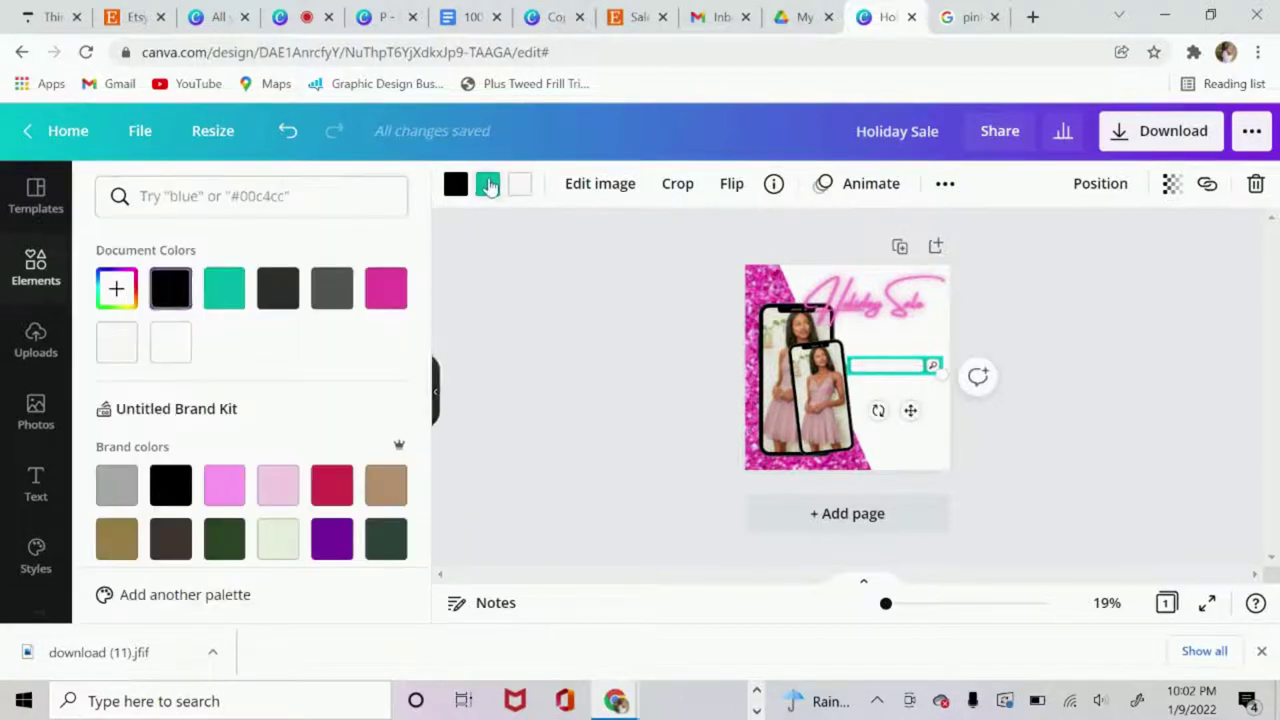
pyautogui.click(389, 302)
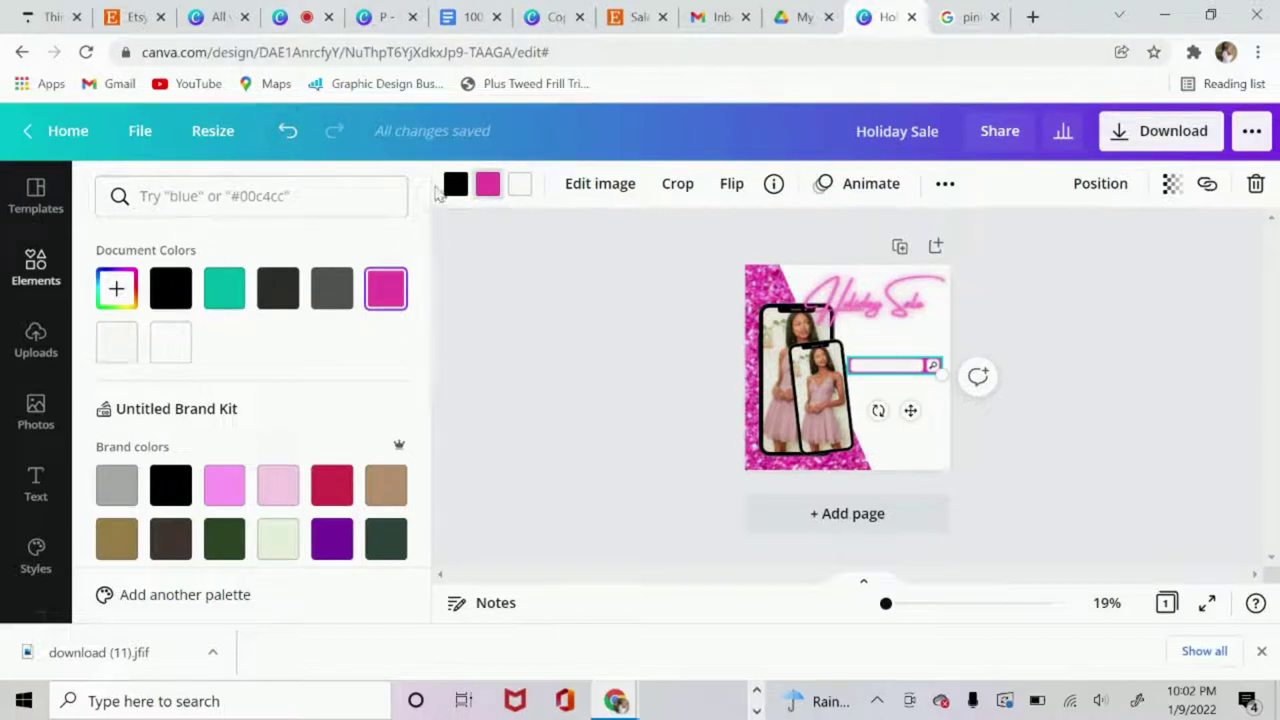
pyautogui.click(620, 376)
pyautogui.click(923, 460)
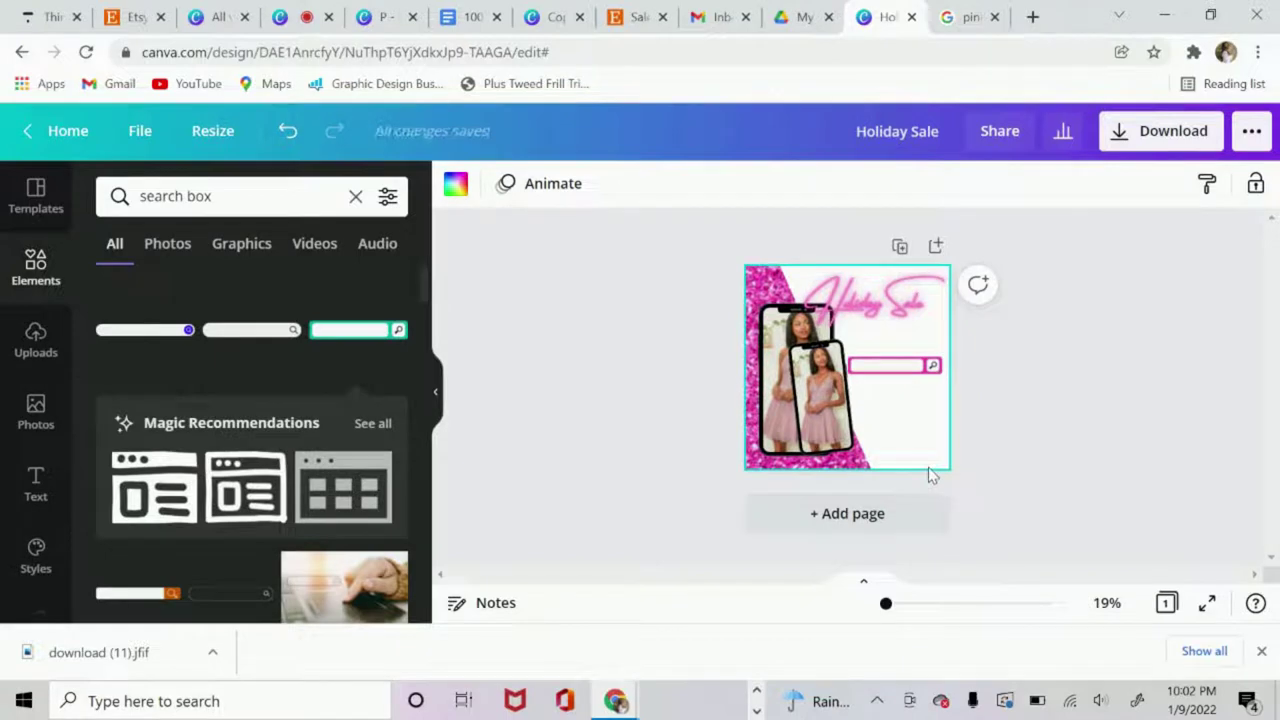
# - Add a text box with the website address in Bebas Neue
pyautogui.press('t')
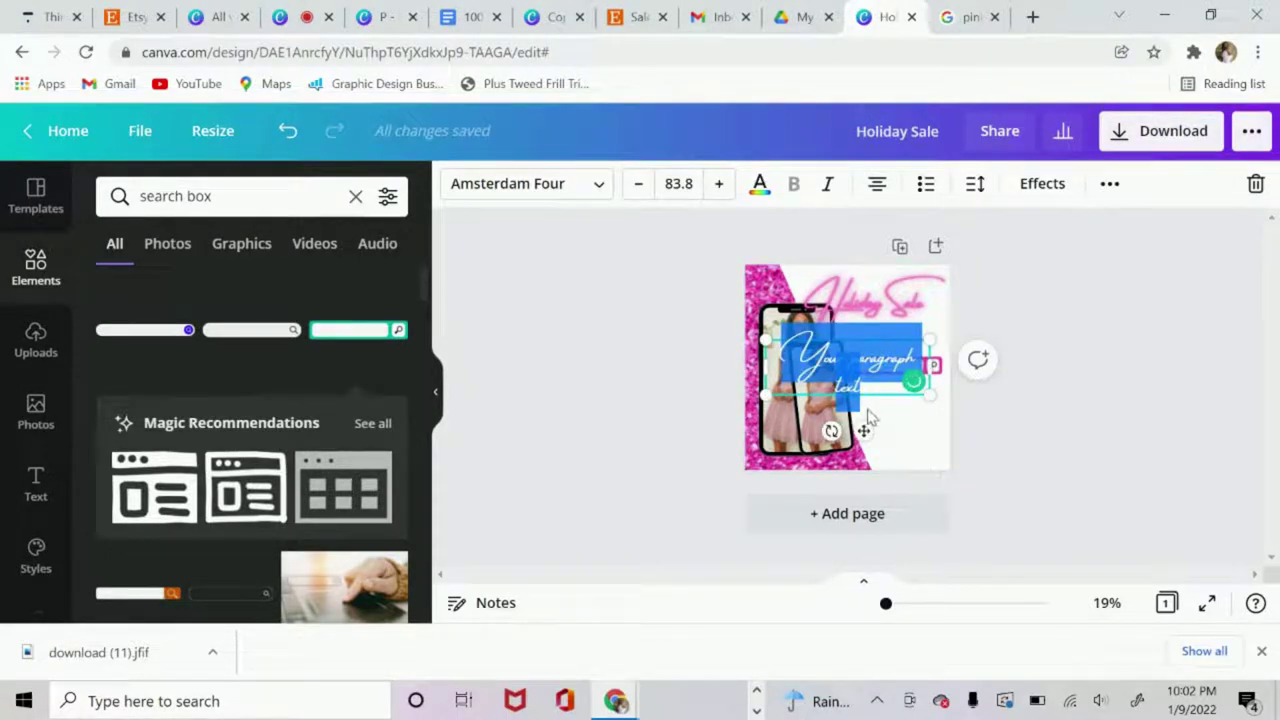
pyautogui.write('Search')
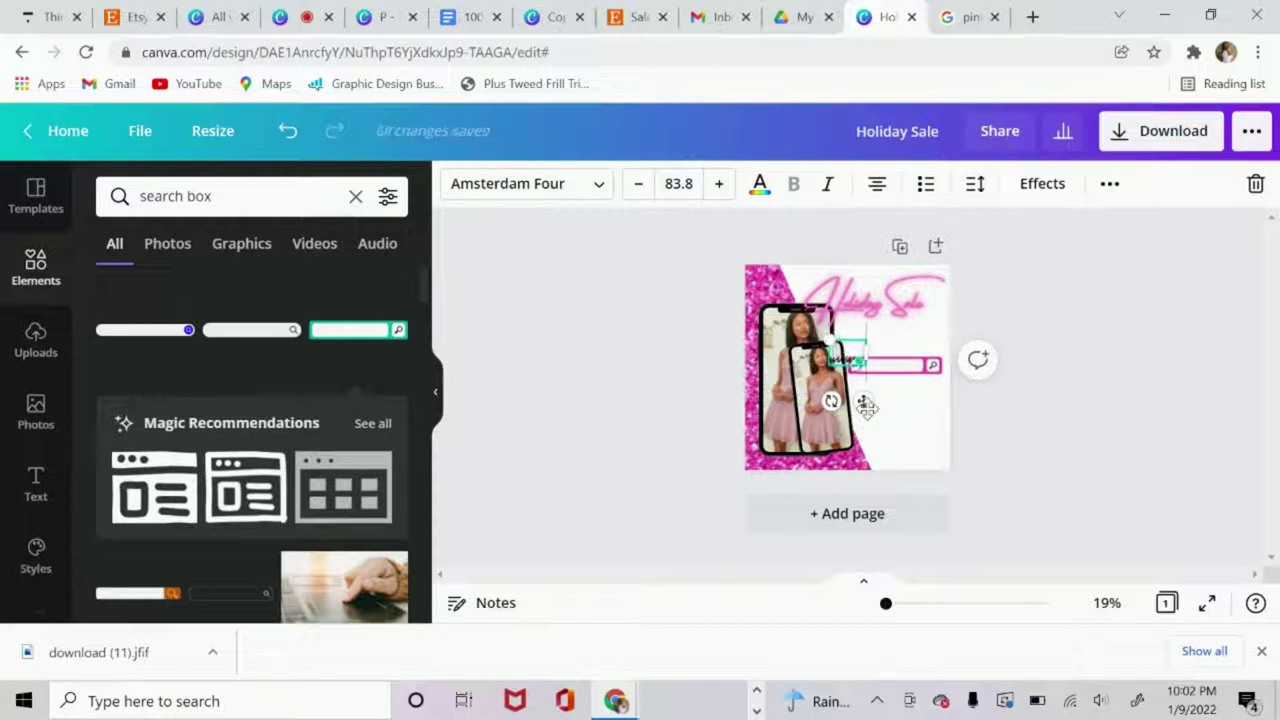
pyautogui.write('rwebsite.')
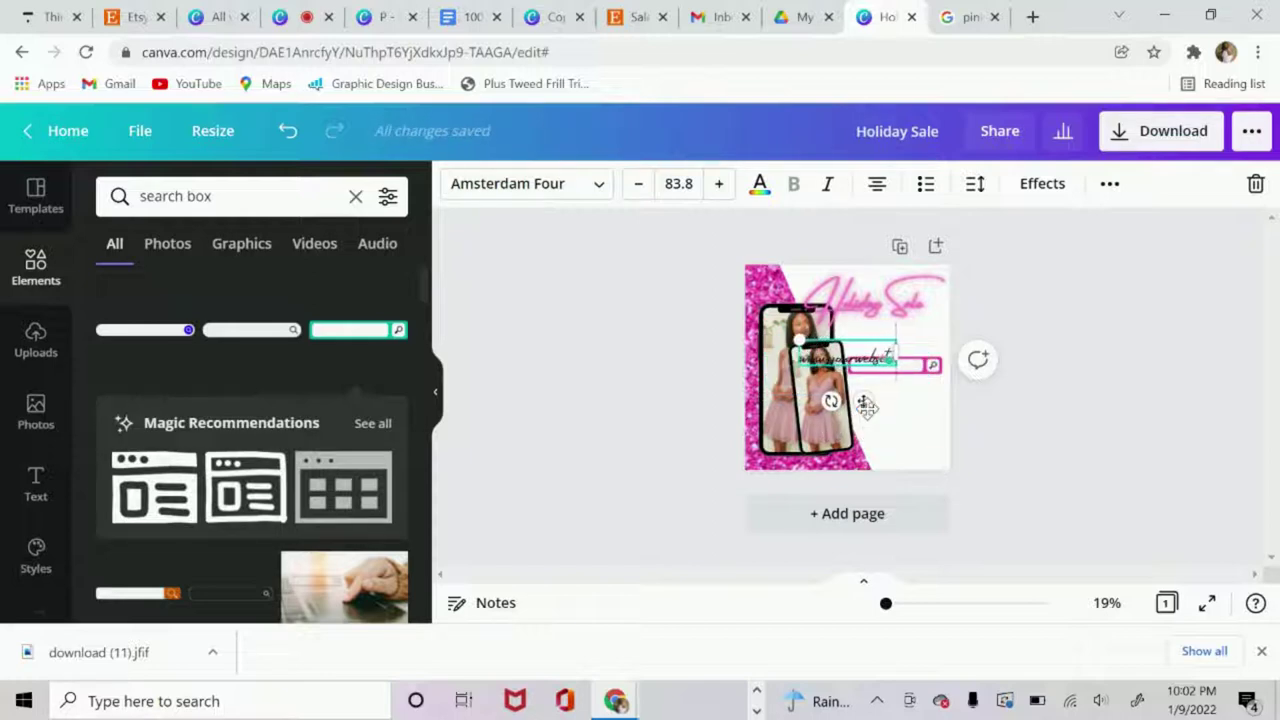
pyautogui.write('co')
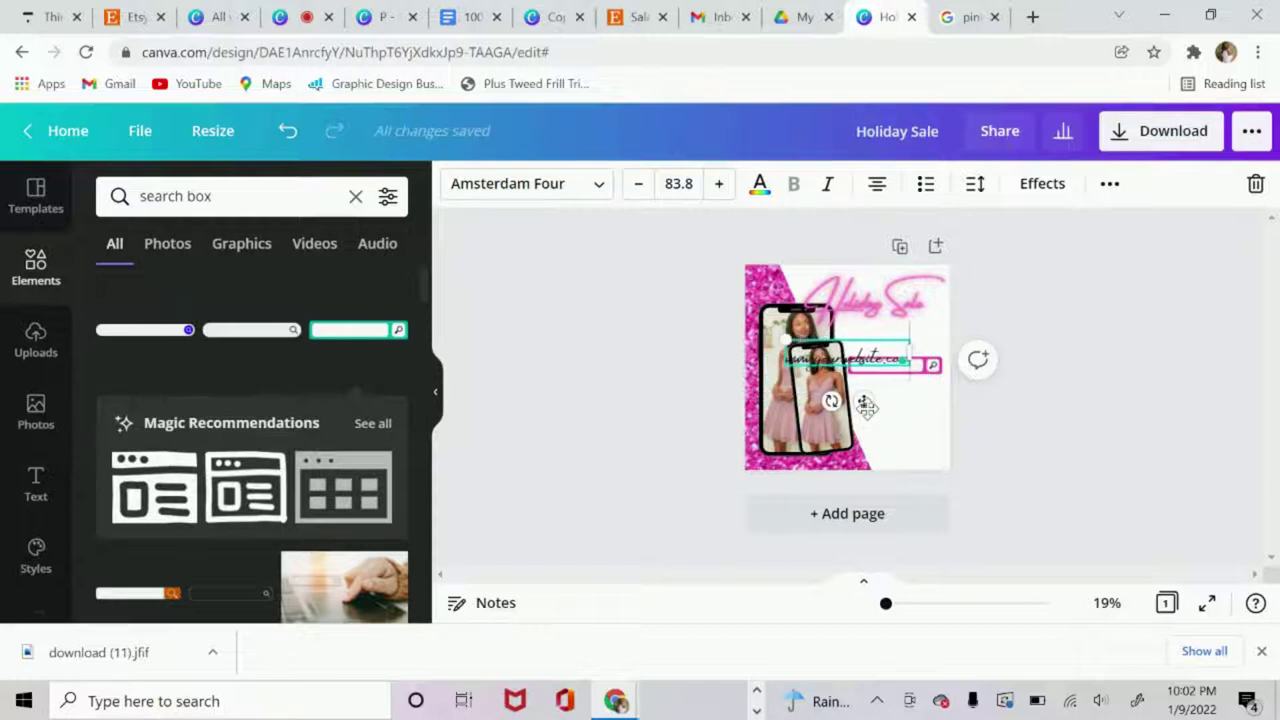
pyautogui.click(578, 183)
pyautogui.click(385, 197)
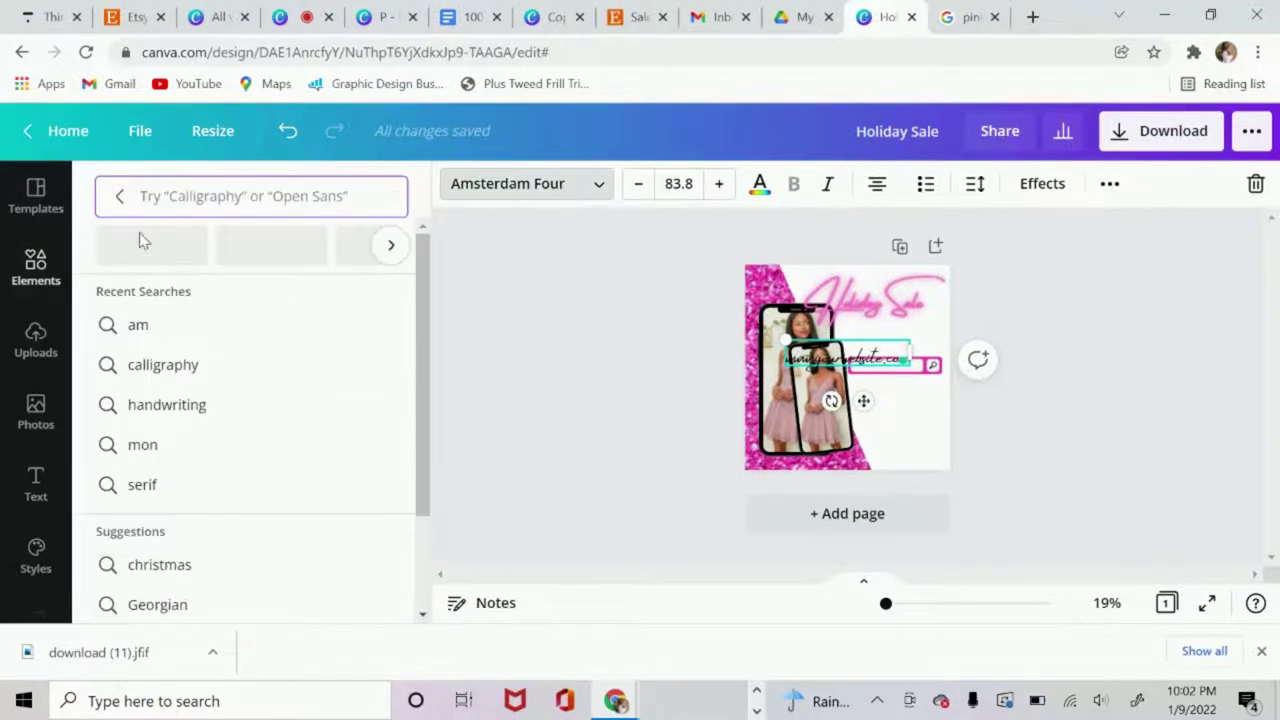
pyautogui.click(119, 197)
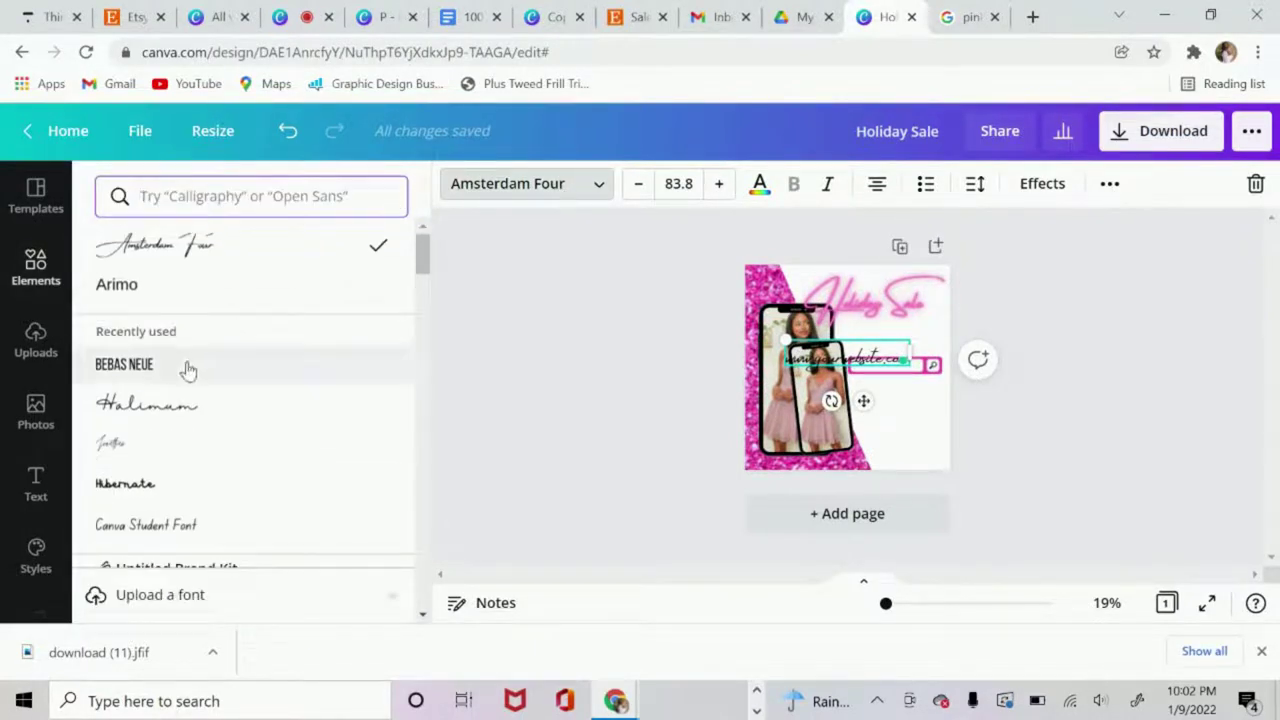
pyautogui.click(180, 372)
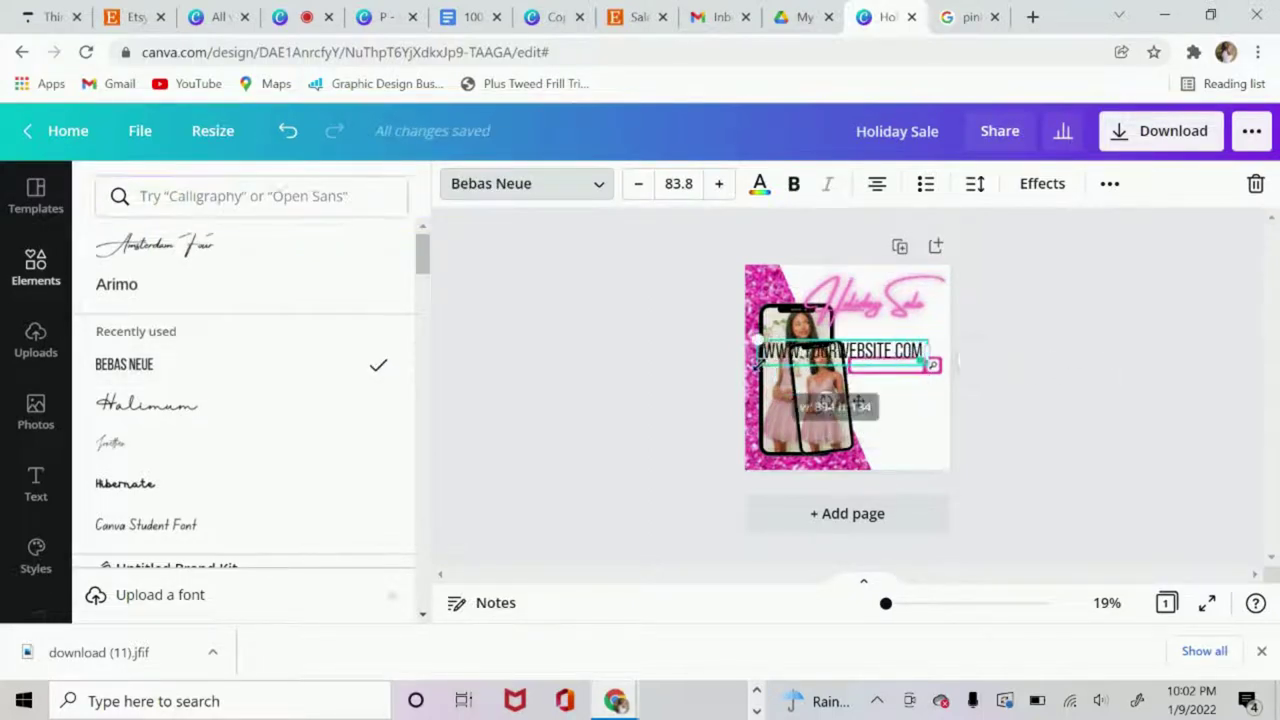
# - Scale the website text to 35.3 and fit it inside the pink search bar
pyautogui.moveTo(773, 340); pyautogui.dragTo(852, 358)
pyautogui.moveTo(886, 603)
pyautogui.mouseDown()
pyautogui.moveTo(929, 610)
pyautogui.moveTo(900, 620)
pyautogui.mouseUp()
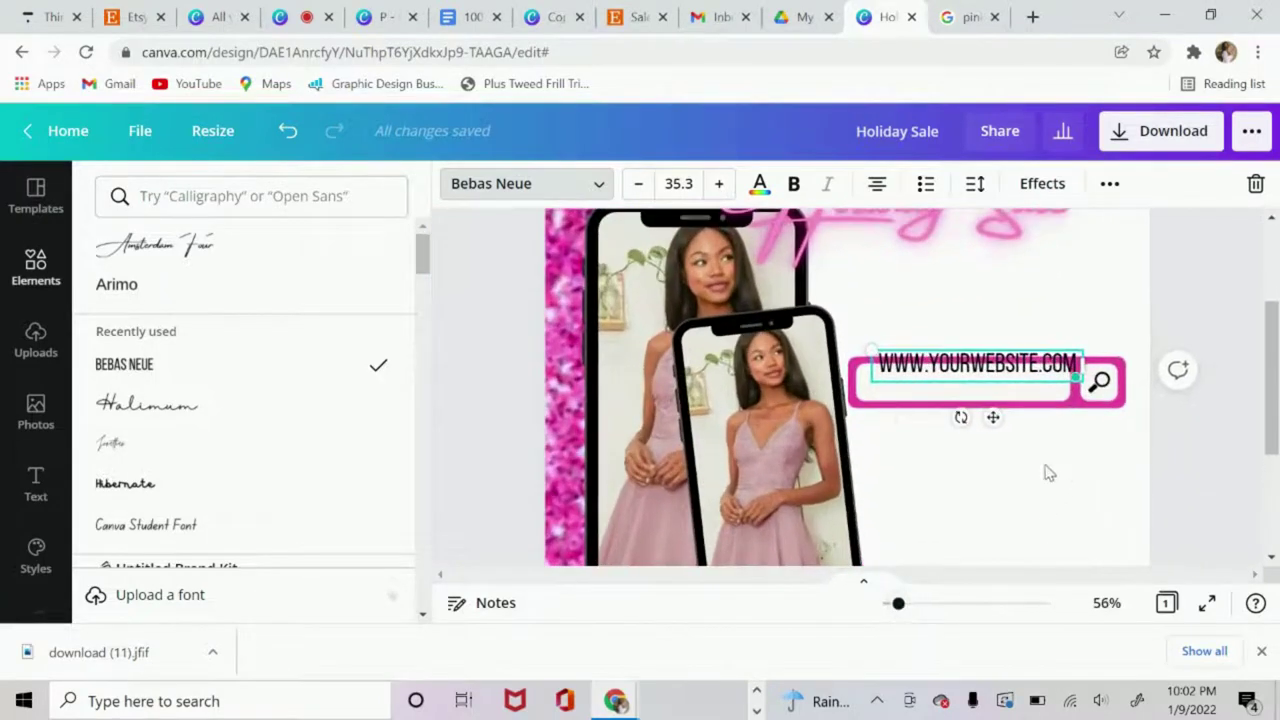
pyautogui.moveTo(990, 421); pyautogui.dragTo(980, 437)
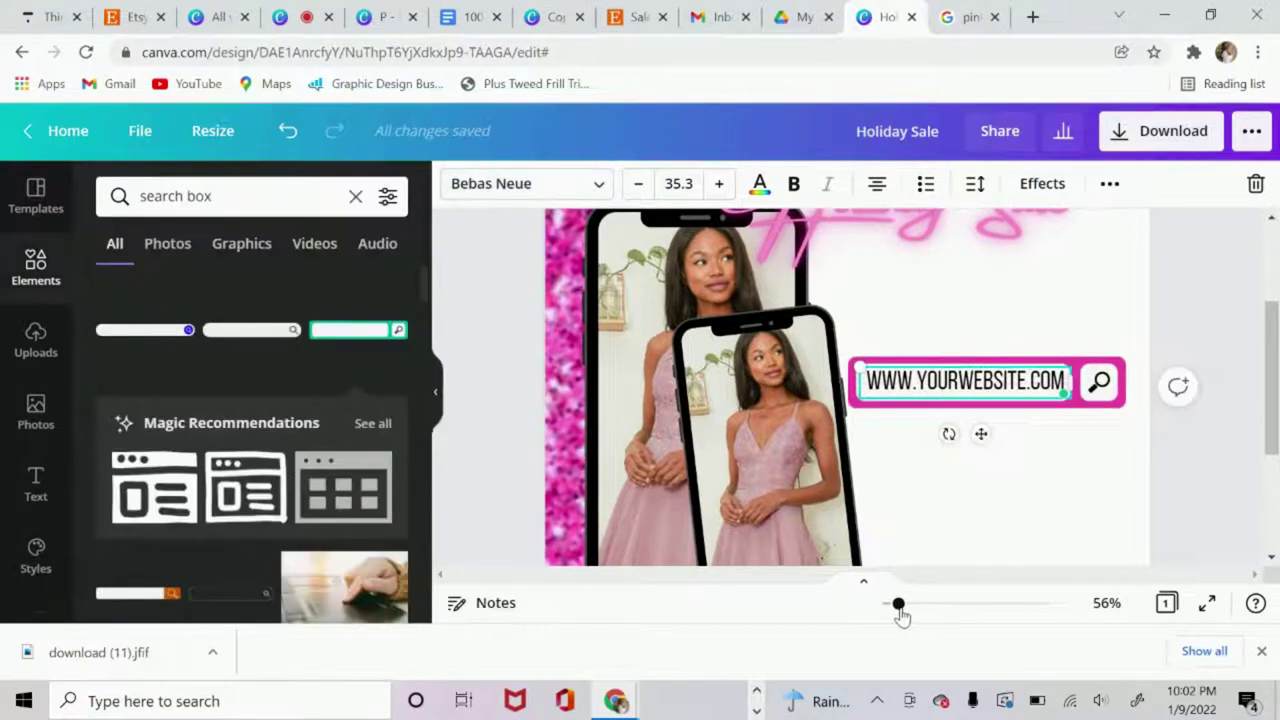
pyautogui.moveTo(900, 616); pyautogui.dragTo(892, 617)
pyautogui.click(958, 530)
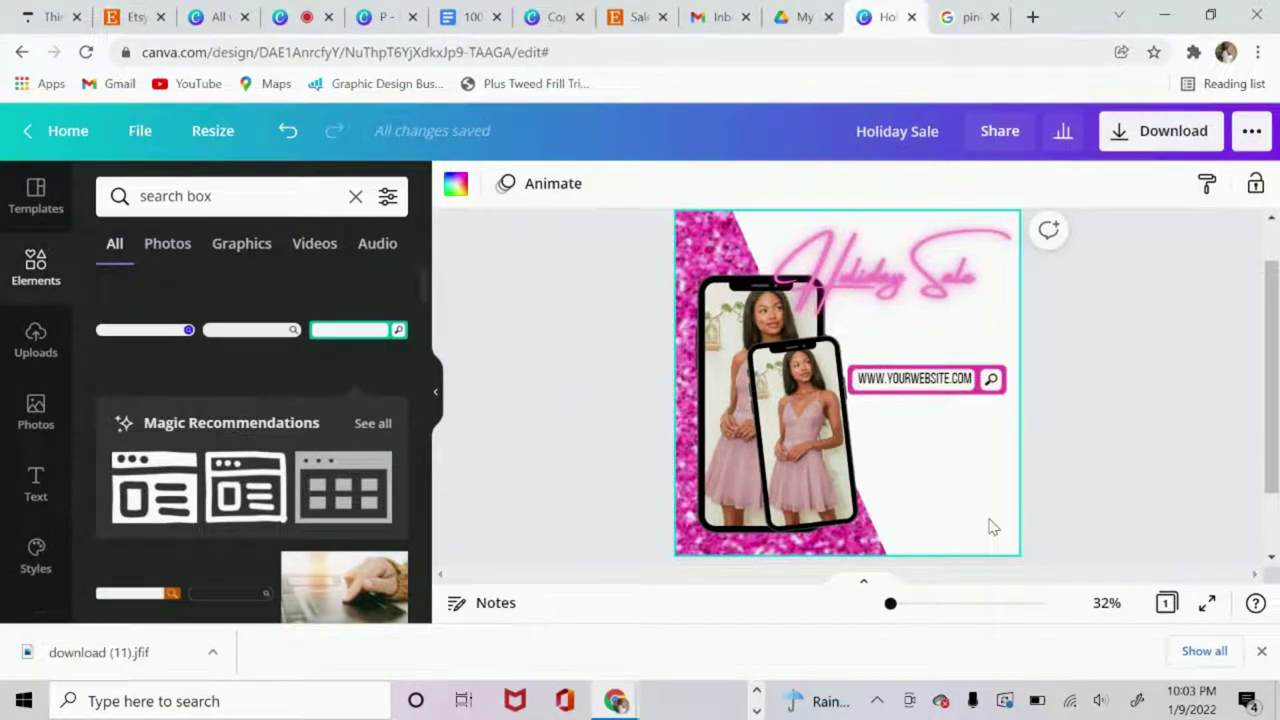
# - Add a Bebas Neue text box reading 'USE CODE: HOLIDAY1'
pyautogui.press('t')
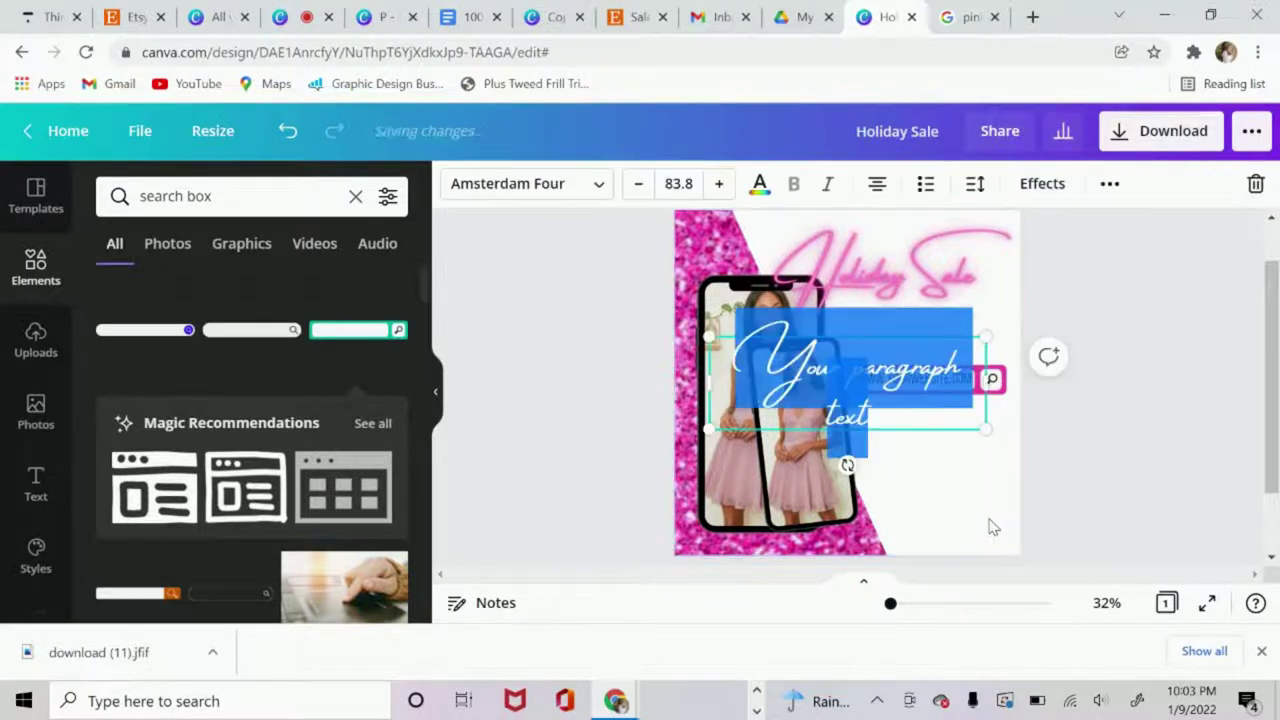
pyautogui.click(525, 183)
pyautogui.click(150, 324)
pyautogui.tripleClick(912, 368)
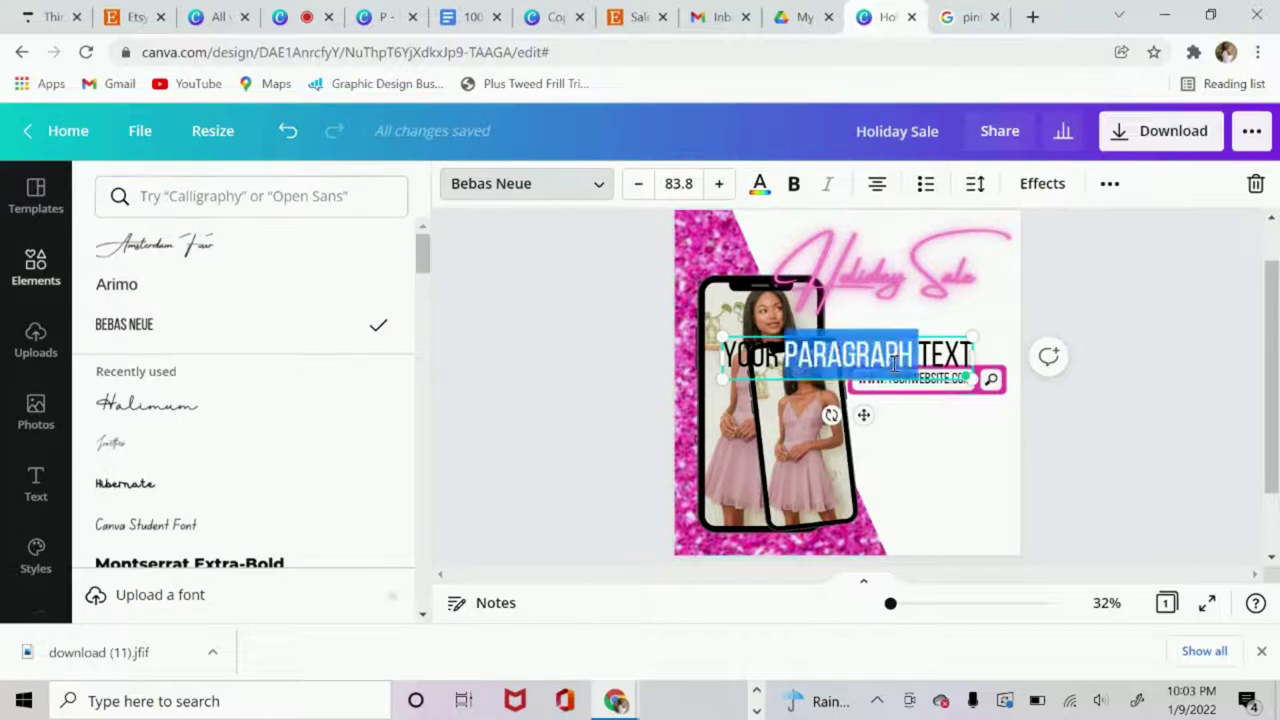
pyautogui.write('USE CODE')
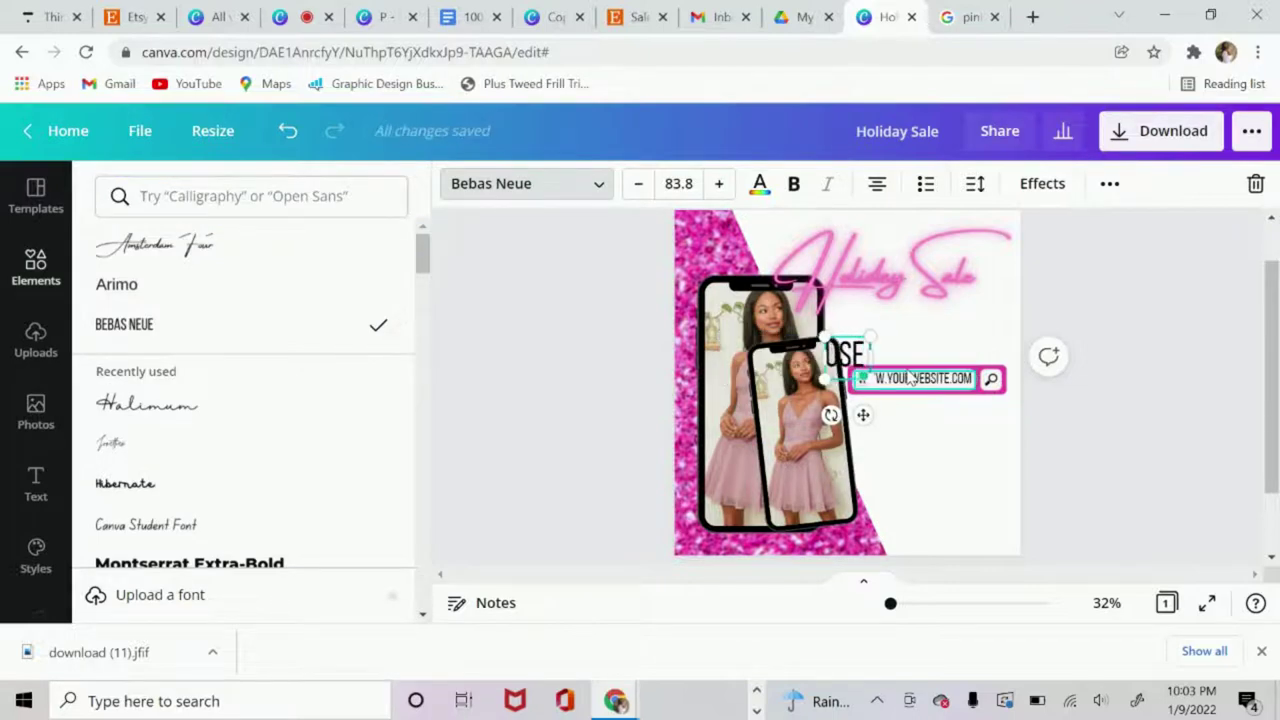
pyautogui.write(':')
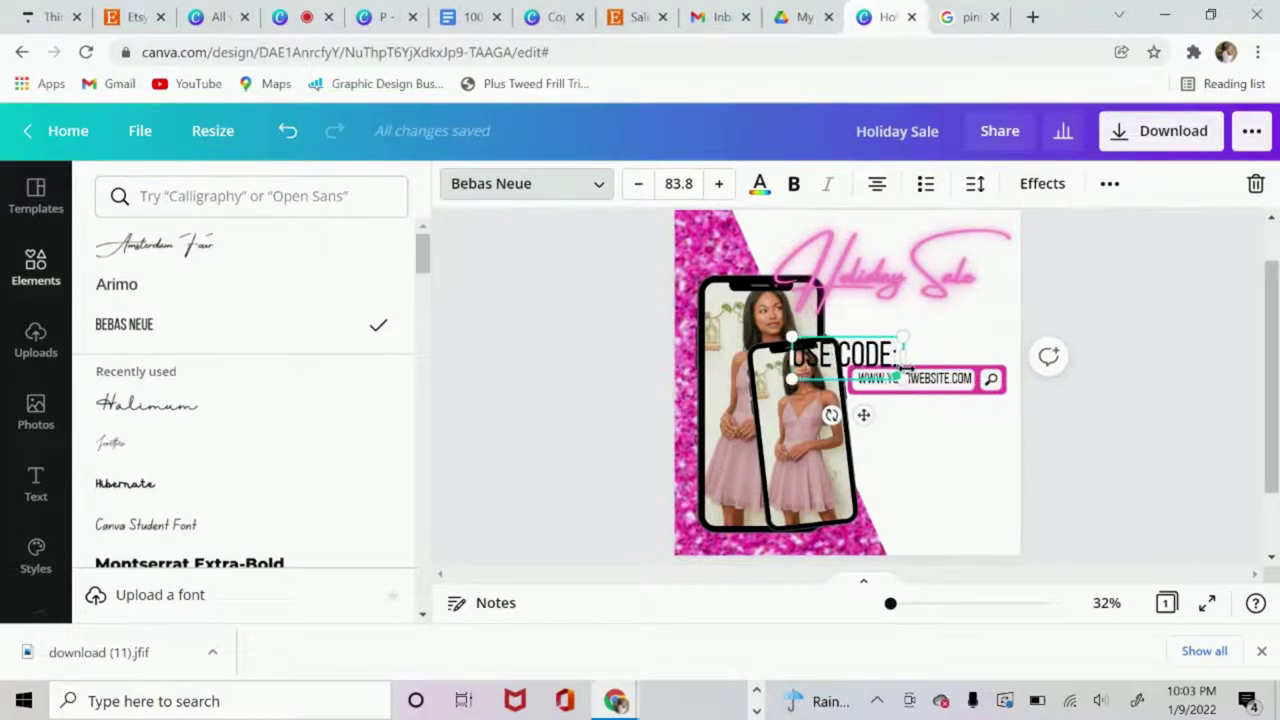
pyautogui.write(' HOLIDAY1')
# - Shrink the promo code to size 53 and place it just below the website bar
pyautogui.moveTo(958, 330); pyautogui.dragTo(915, 345)
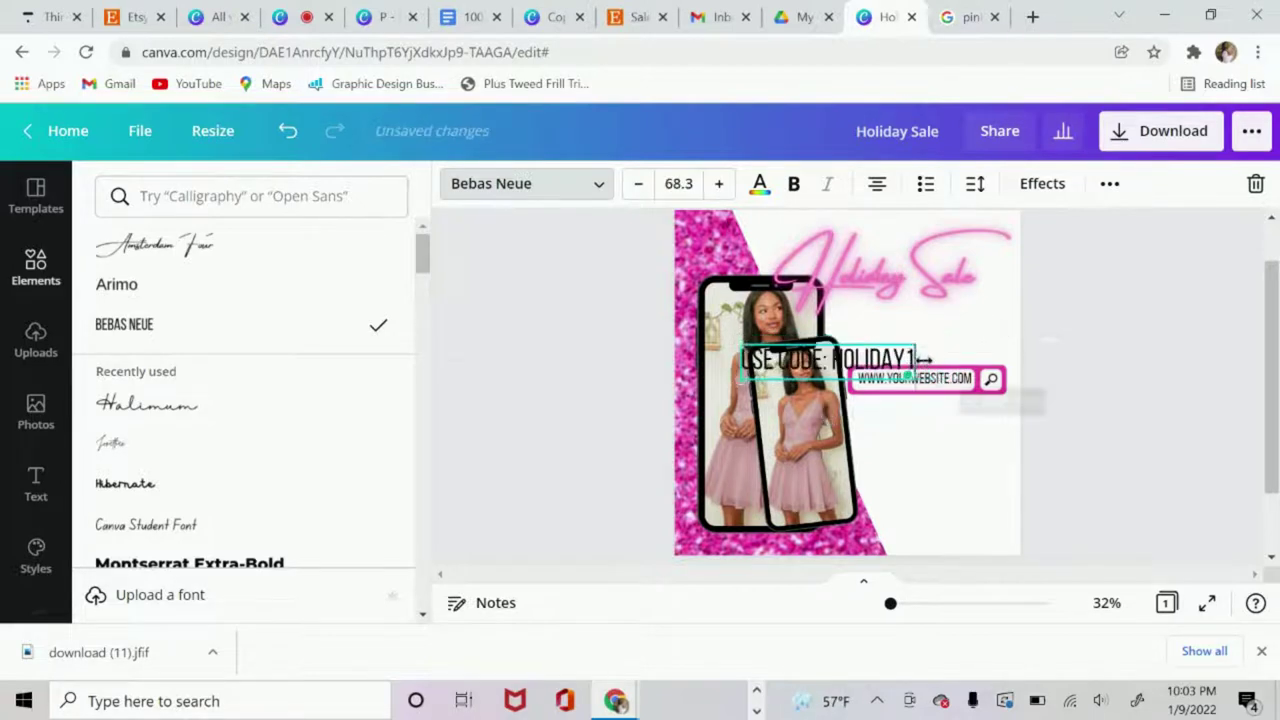
pyautogui.moveTo(837, 423); pyautogui.dragTo(935, 491)
pyautogui.moveTo(1010, 418); pyautogui.dragTo(983, 436)
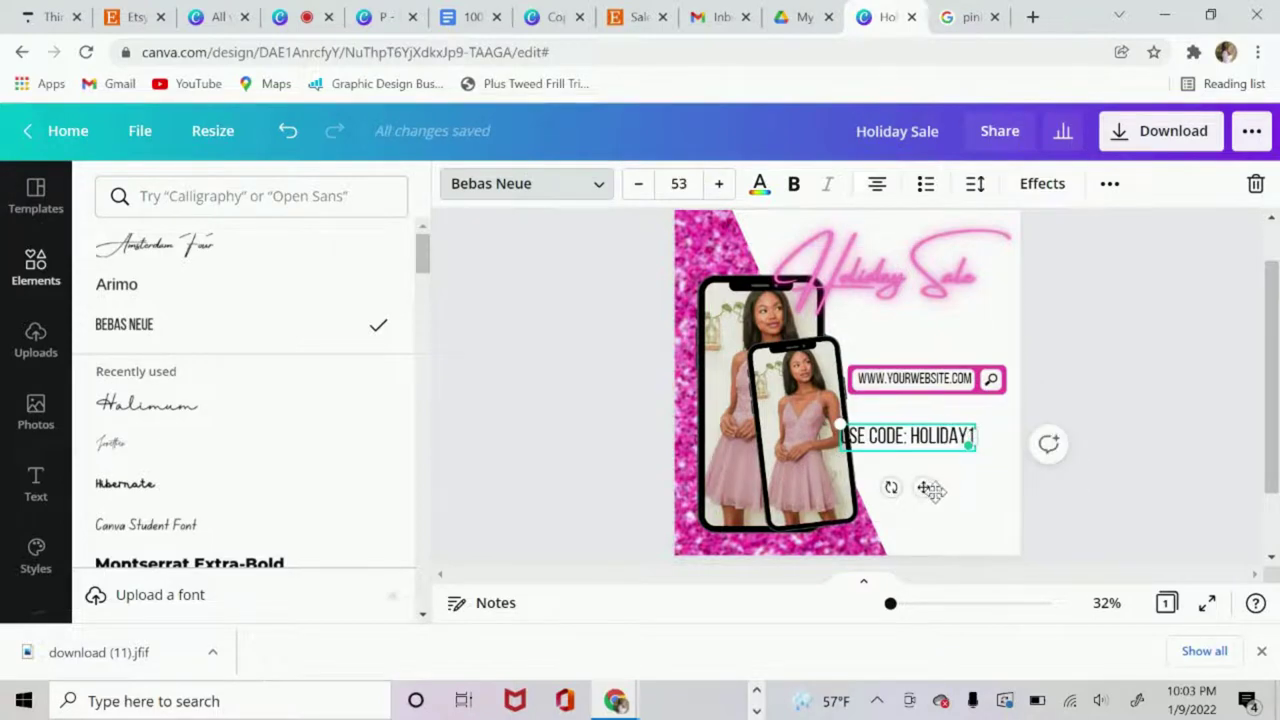
pyautogui.moveTo(937, 489); pyautogui.dragTo(942, 471)
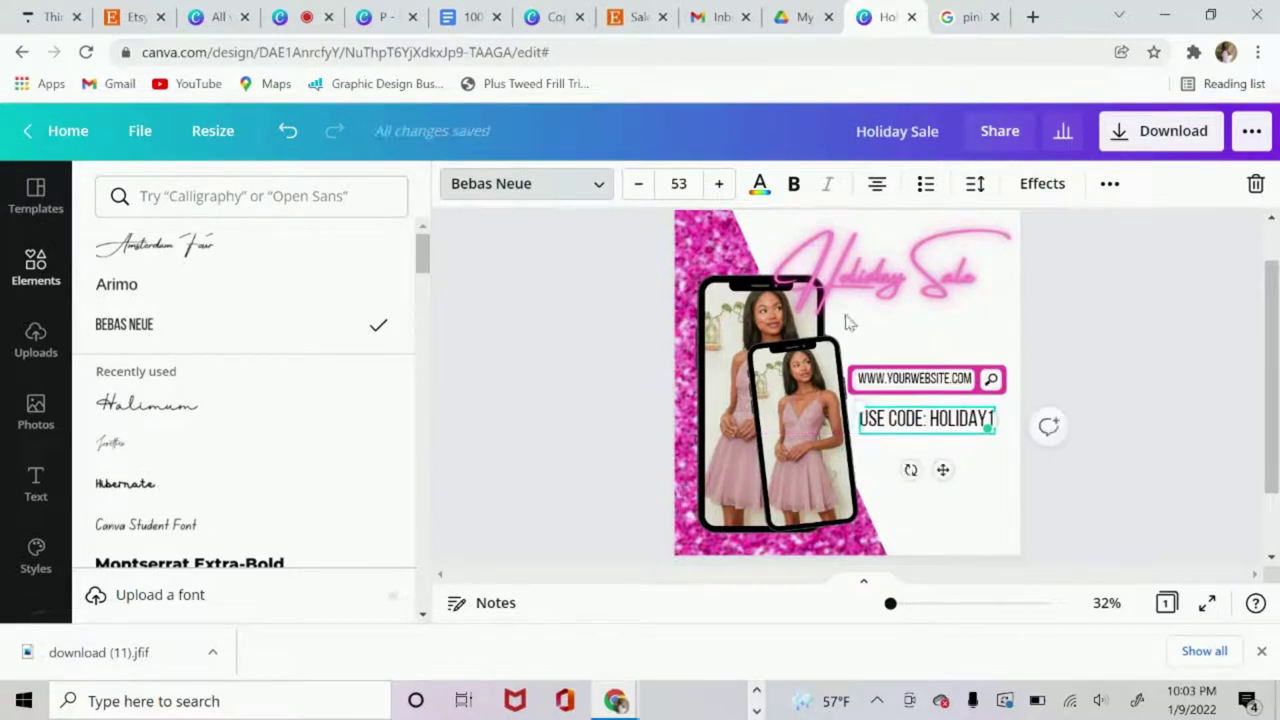
# - Colour the promo code text the design's hot pink
pyautogui.click(758, 183)
pyautogui.click(332, 288)
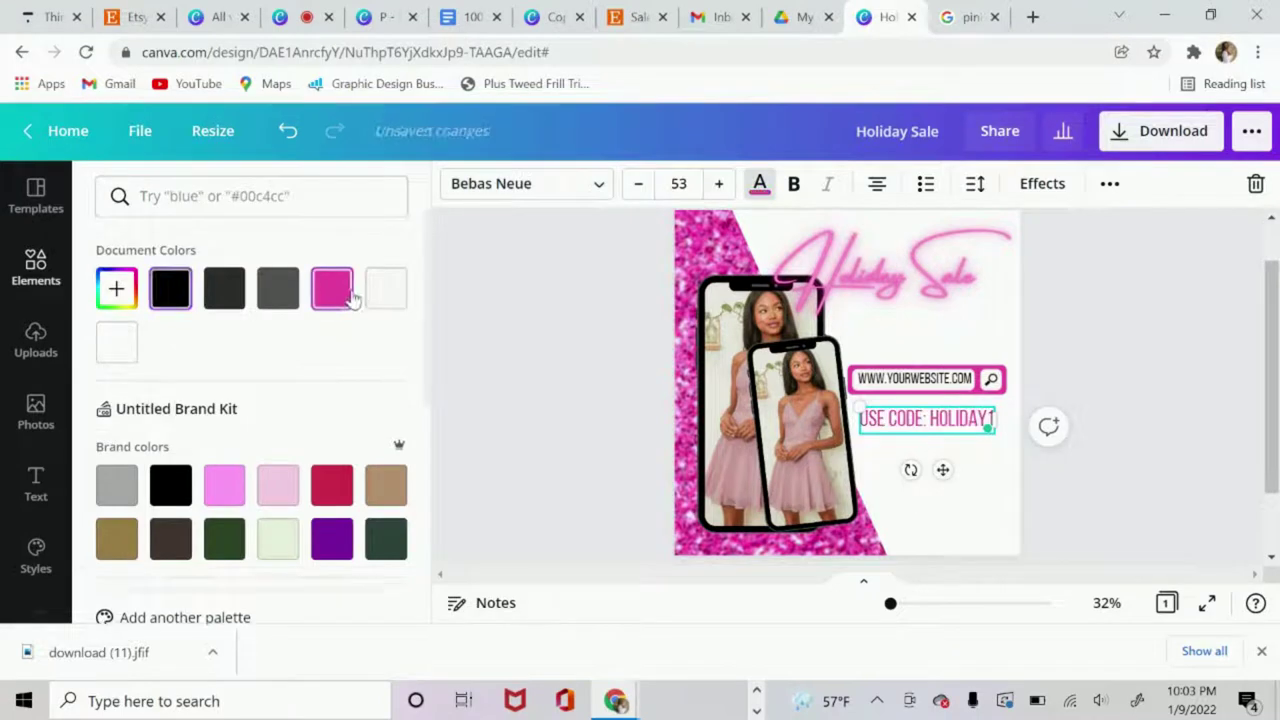
pyautogui.click(945, 530)
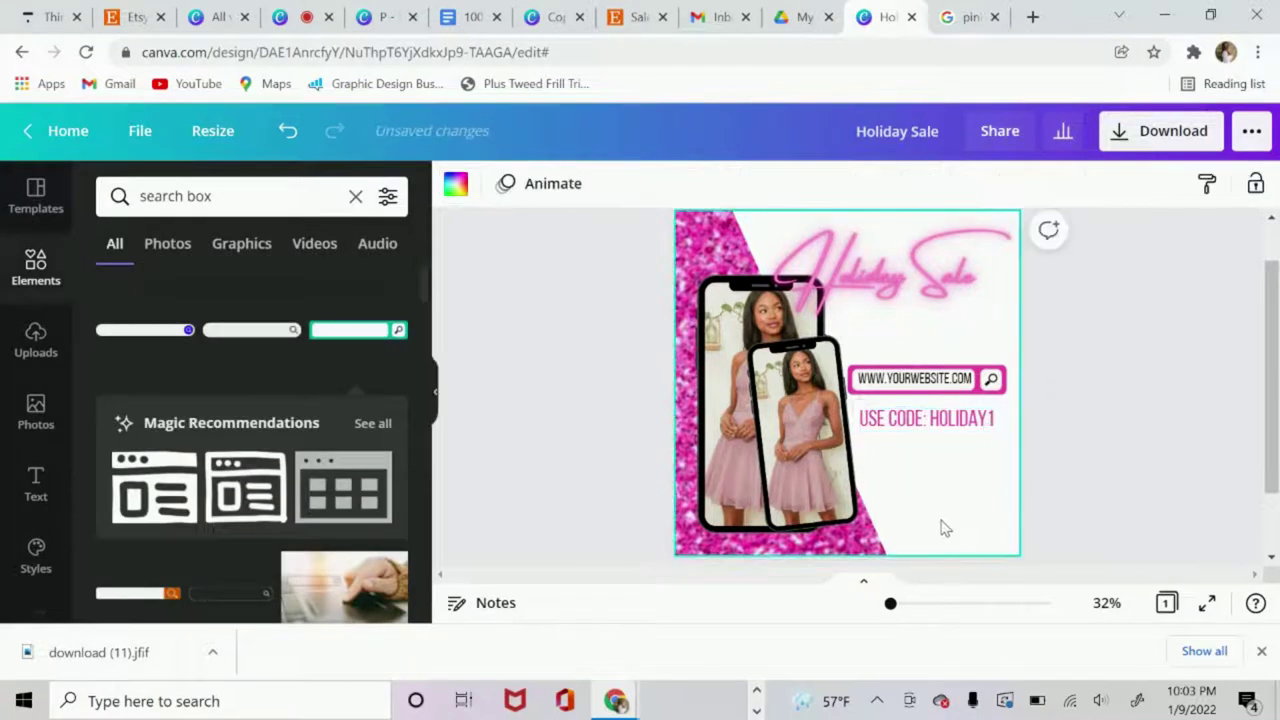
# - Search Elements for 'instag' and add the outline Instagram logo
pyautogui.click(355, 198)
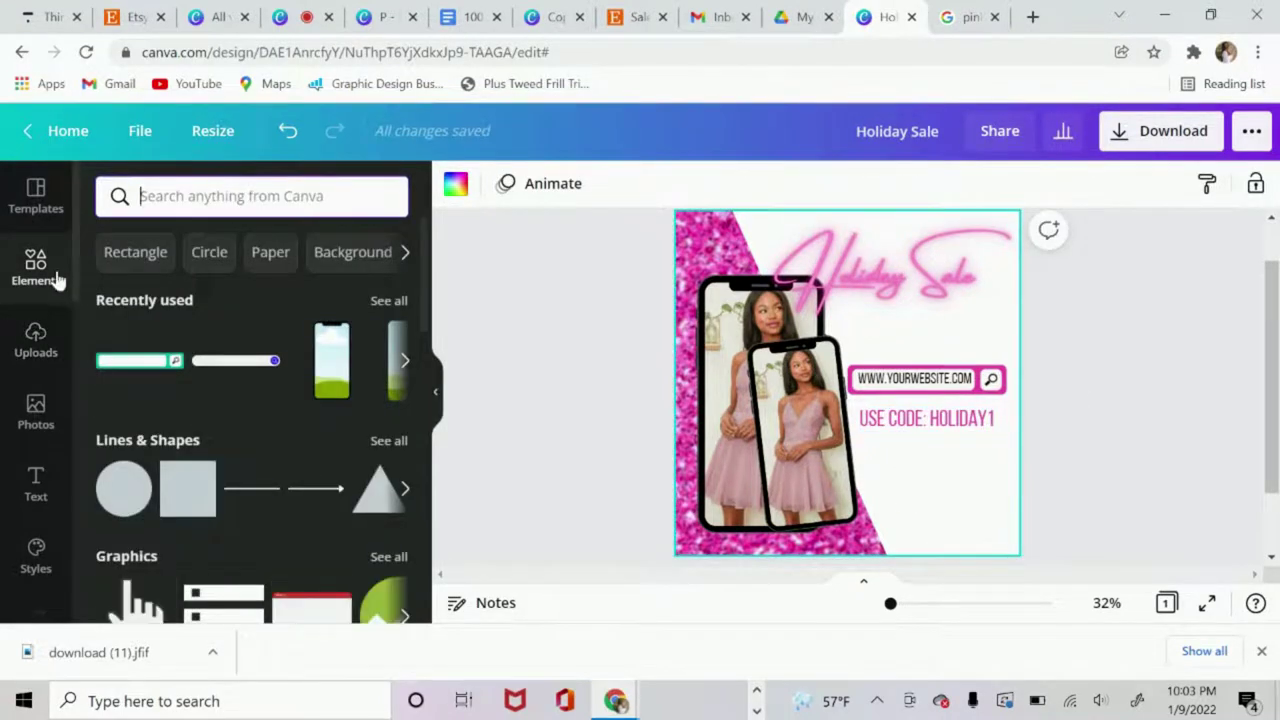
pyautogui.click(194, 204)
pyautogui.write('instagram')
pyautogui.press('Return')
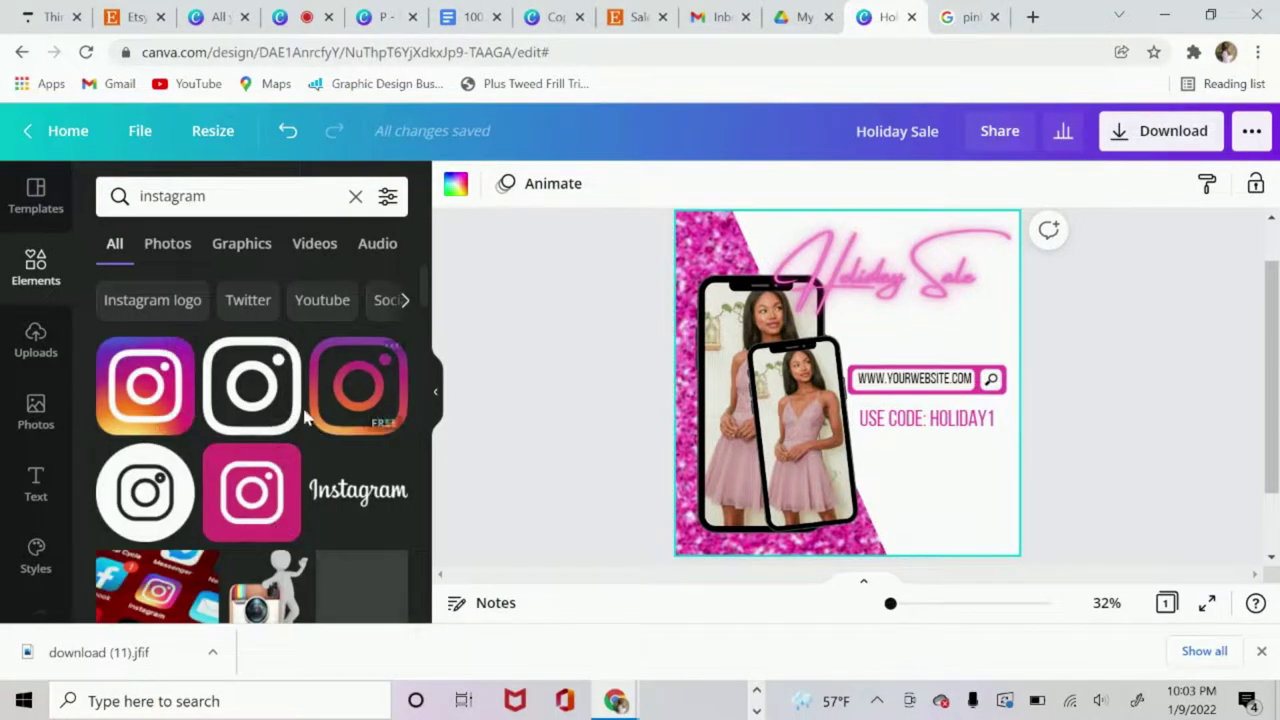
pyautogui.click(255, 415)
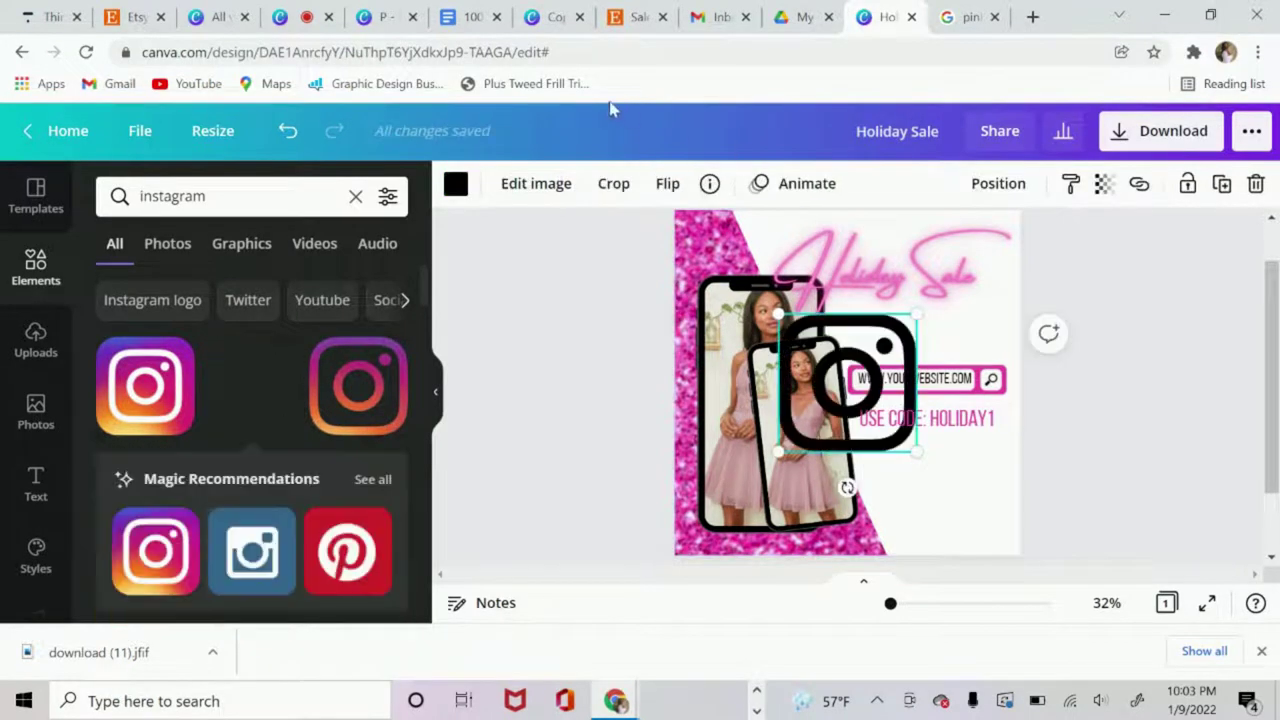
# - Recolour the Instagram logo pink, shrink it and place it under the promo code
pyautogui.click(456, 183)
pyautogui.click(386, 289)
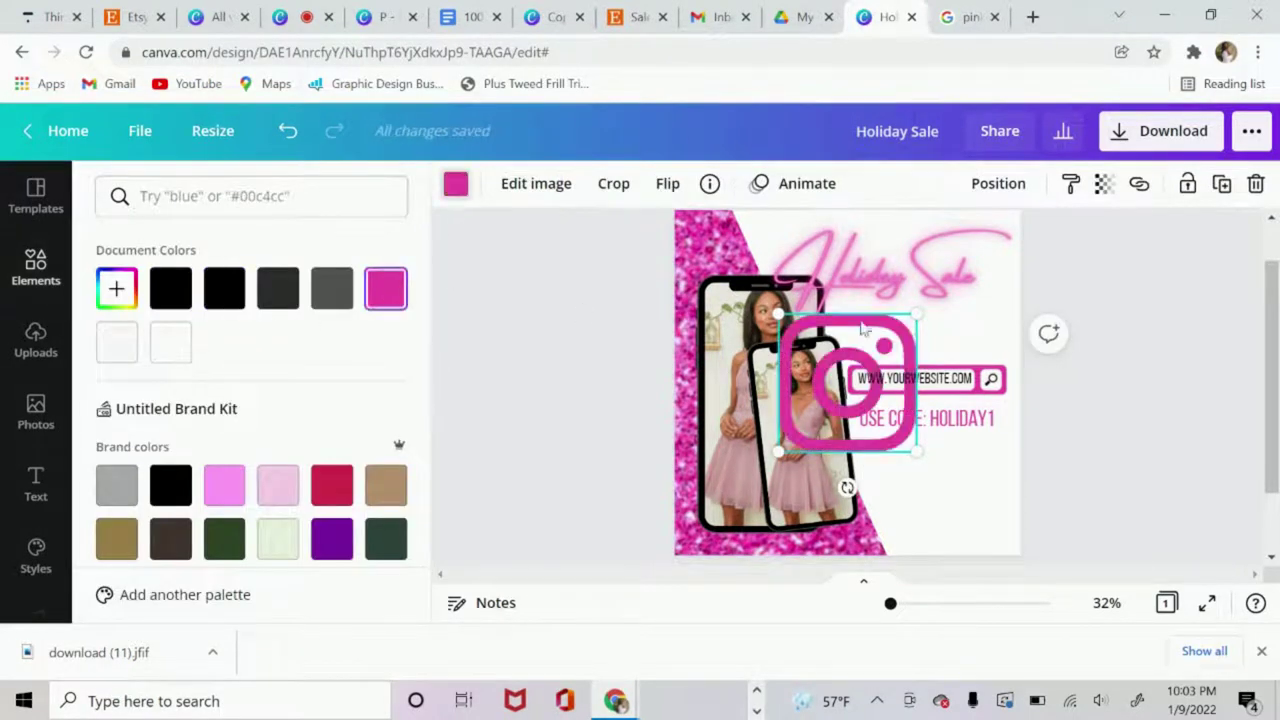
pyautogui.moveTo(916, 314); pyautogui.dragTo(927, 472)
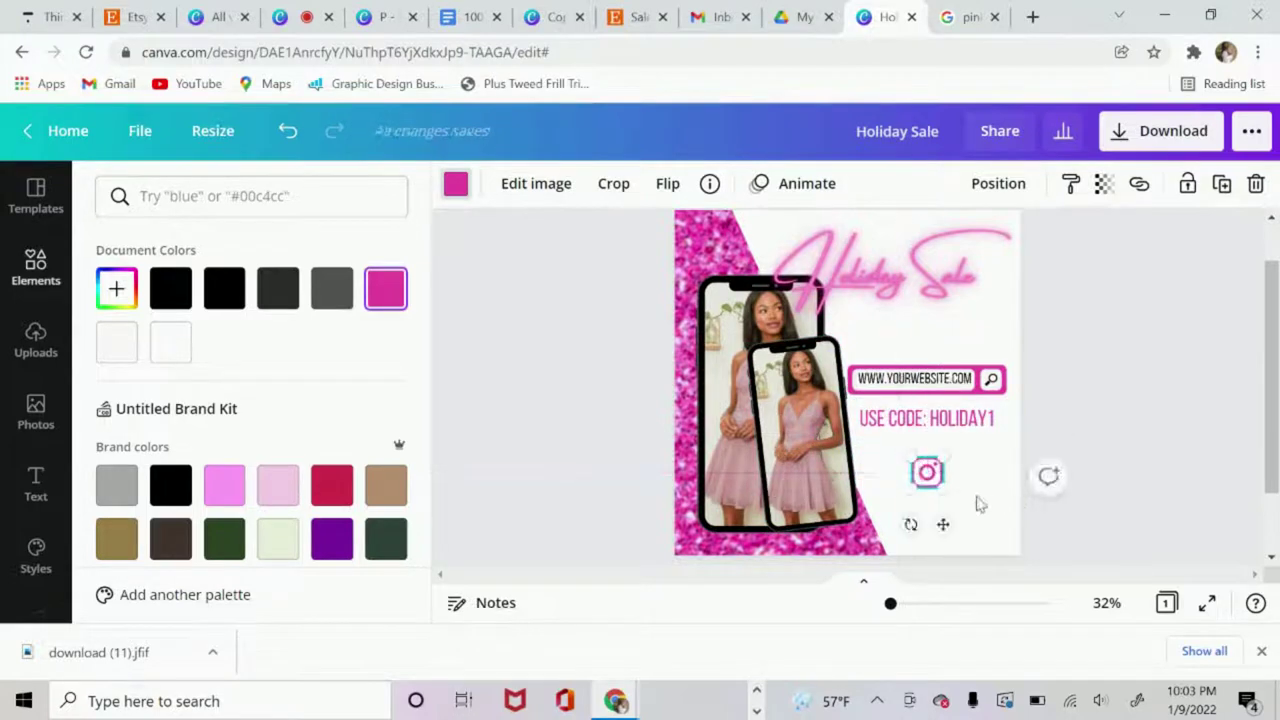
# - Add a text box reading 'yoursocialmedia' in Bebas Neue
pyautogui.click(1006, 503)
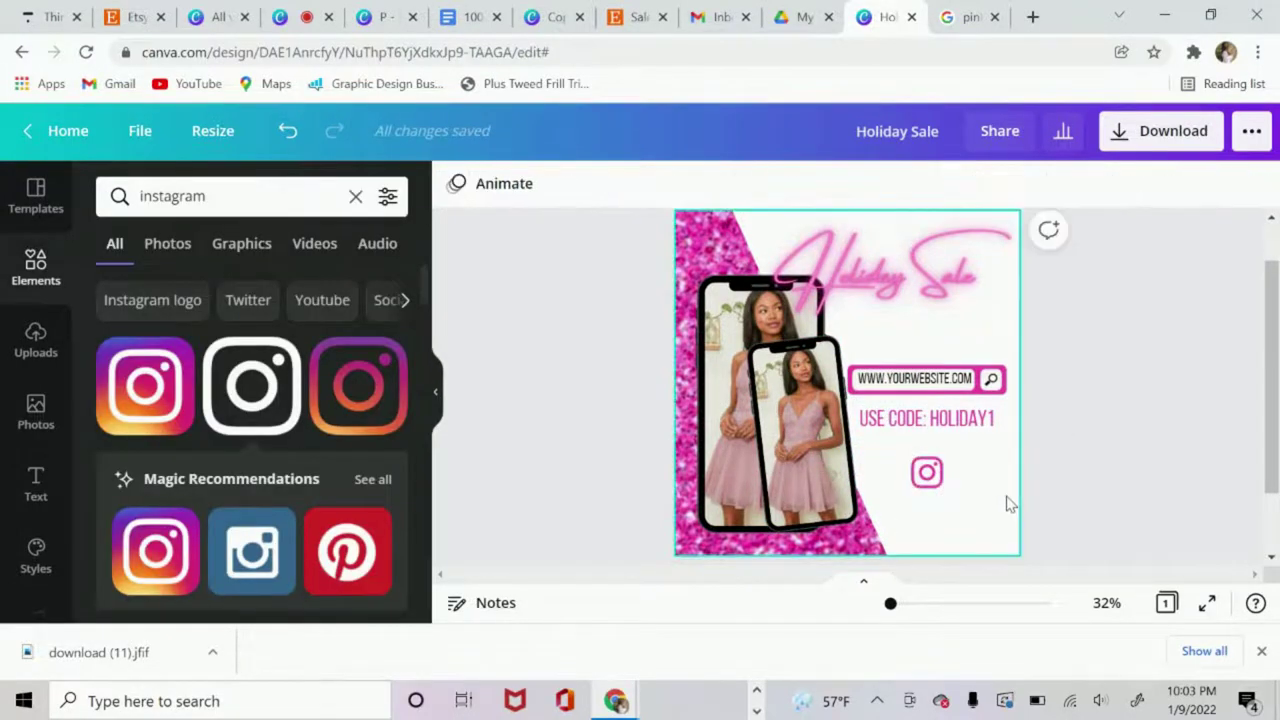
pyautogui.press('t')
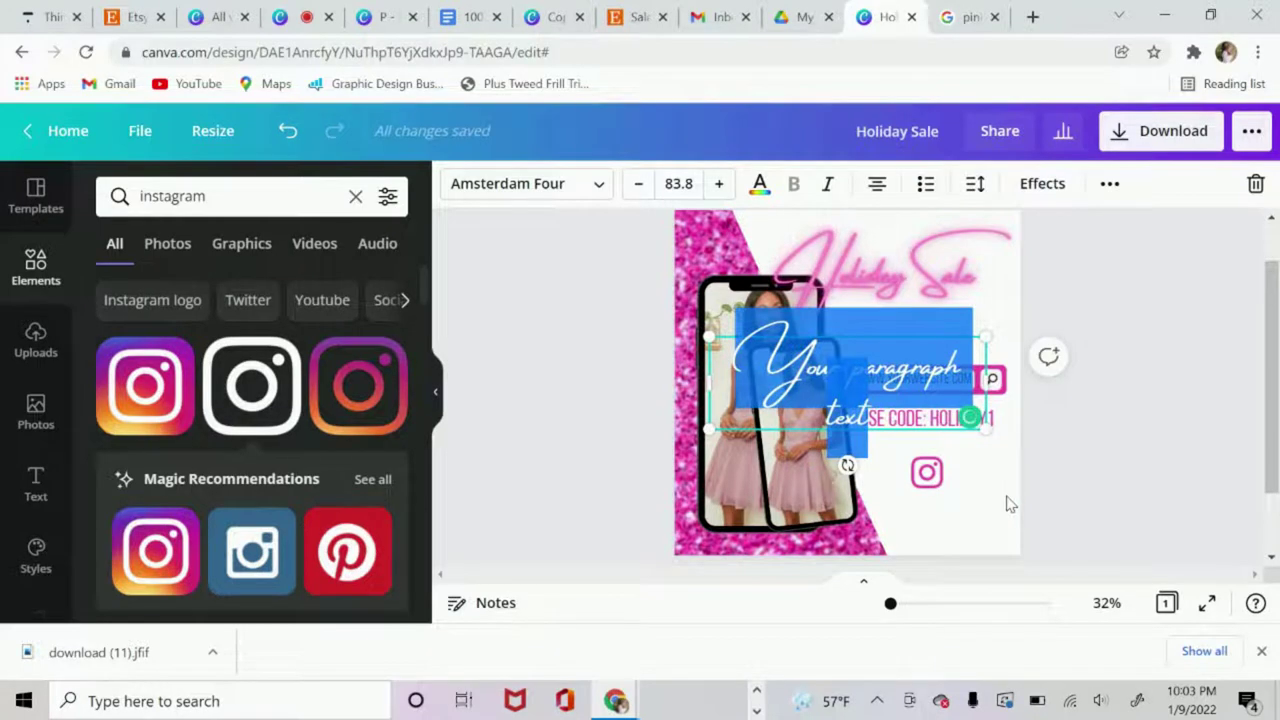
pyautogui.write('yoursocial')
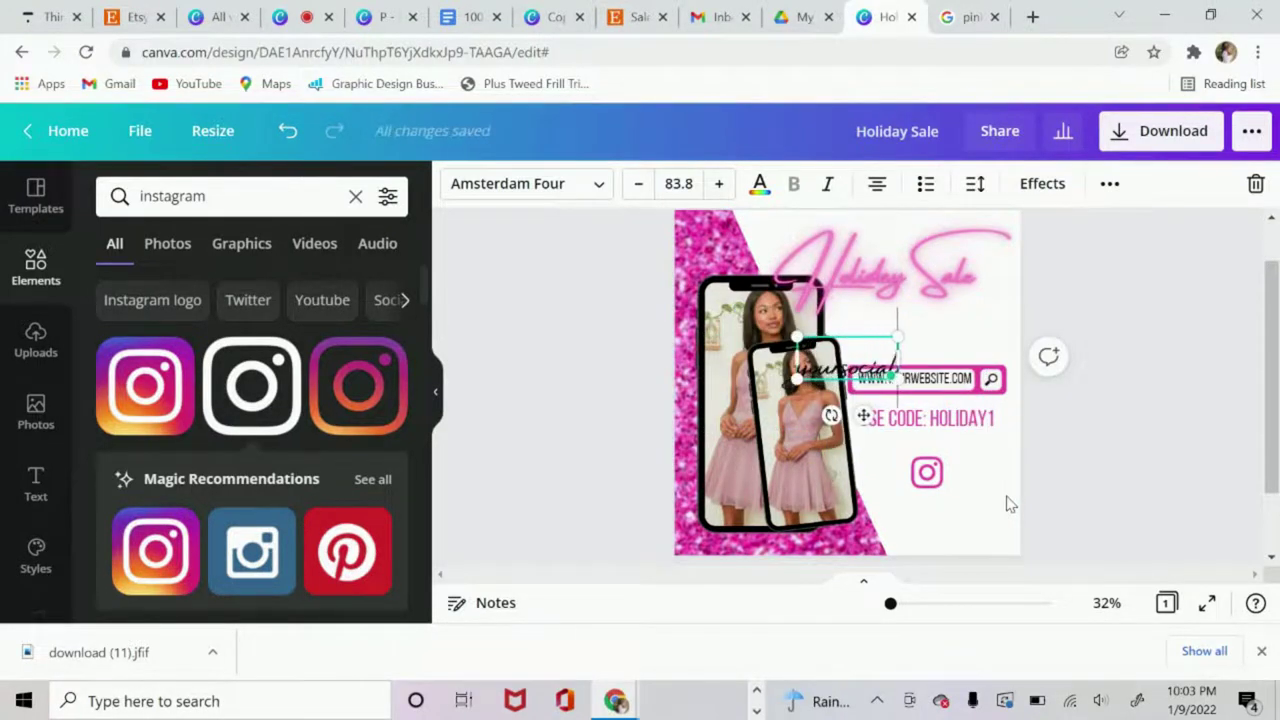
pyautogui.write('media')
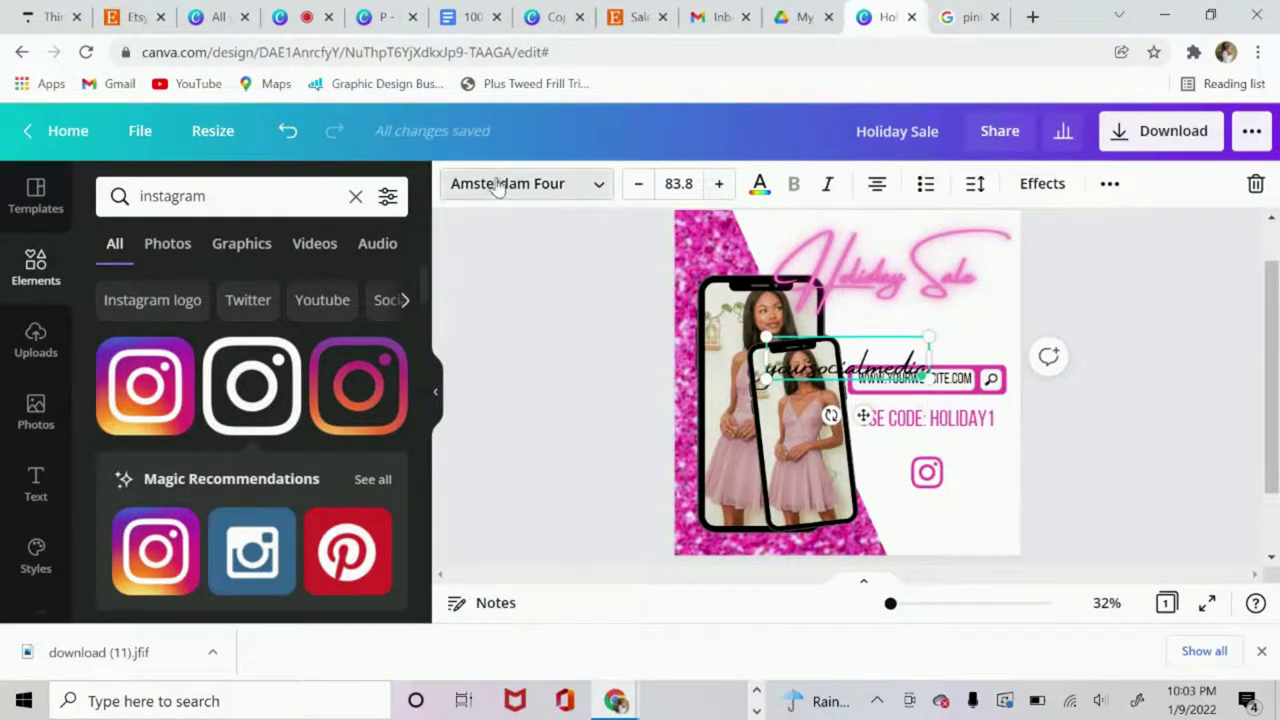
pyautogui.click(497, 189)
pyautogui.click(124, 324)
# - Shrink the handle text and centre it beneath the Instagram logo
pyautogui.moveTo(936, 336); pyautogui.dragTo(885, 350)
pyautogui.moveTo(838, 400); pyautogui.dragTo(943, 517)
pyautogui.moveTo(912, 560); pyautogui.dragTo(943, 560)
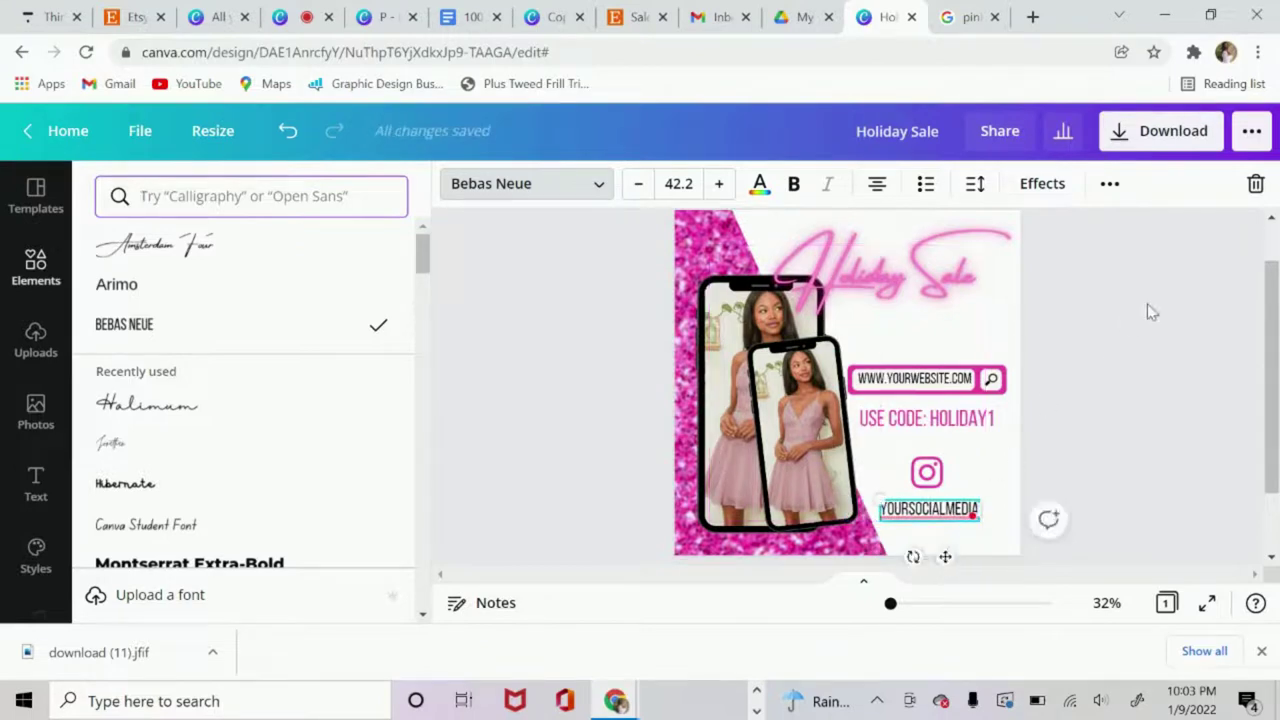
pyautogui.click(1148, 312)
pyautogui.click(1004, 314)
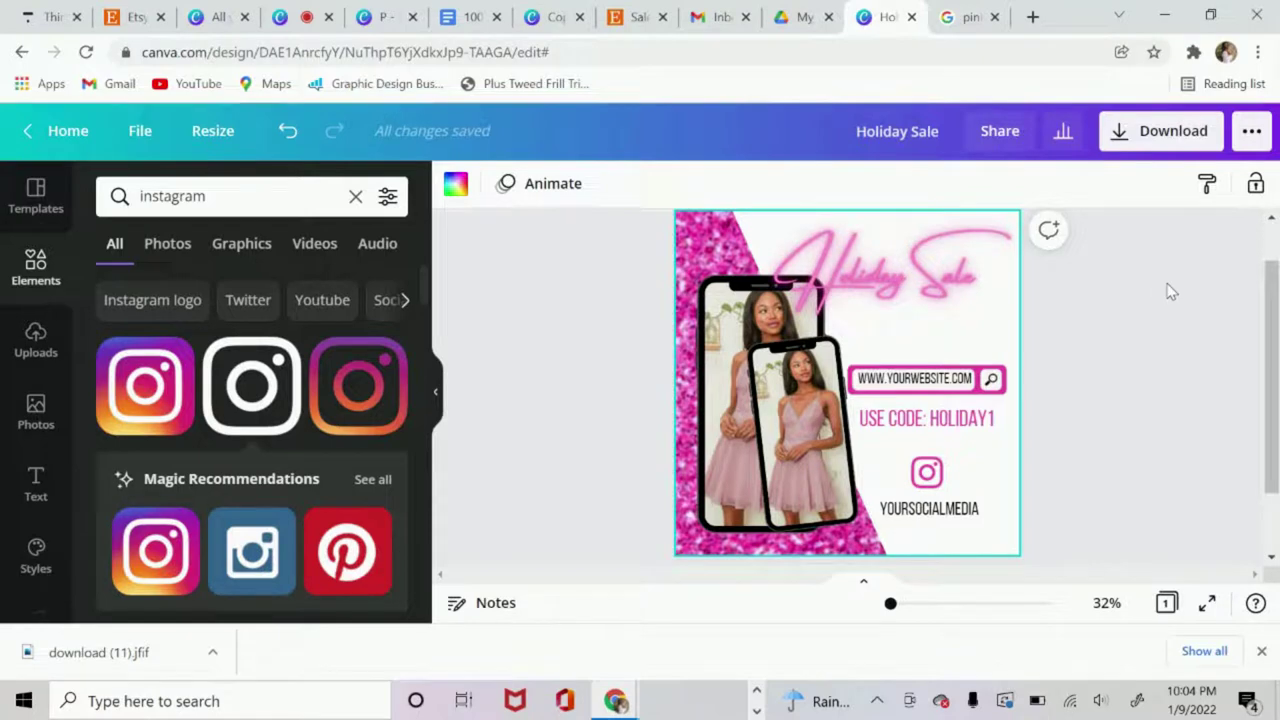
# - Insert the uploaded pink-dress model photo and apply BG Remover to it
pyautogui.click(43, 338)
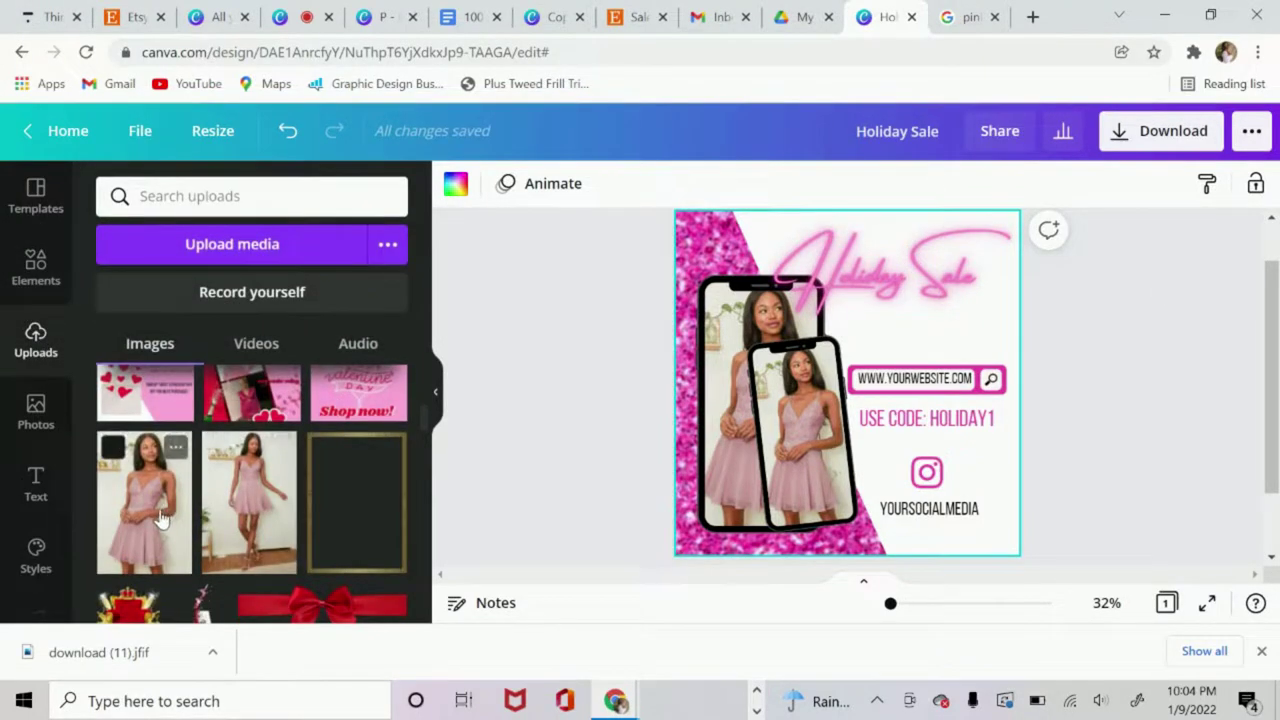
pyautogui.click(160, 518)
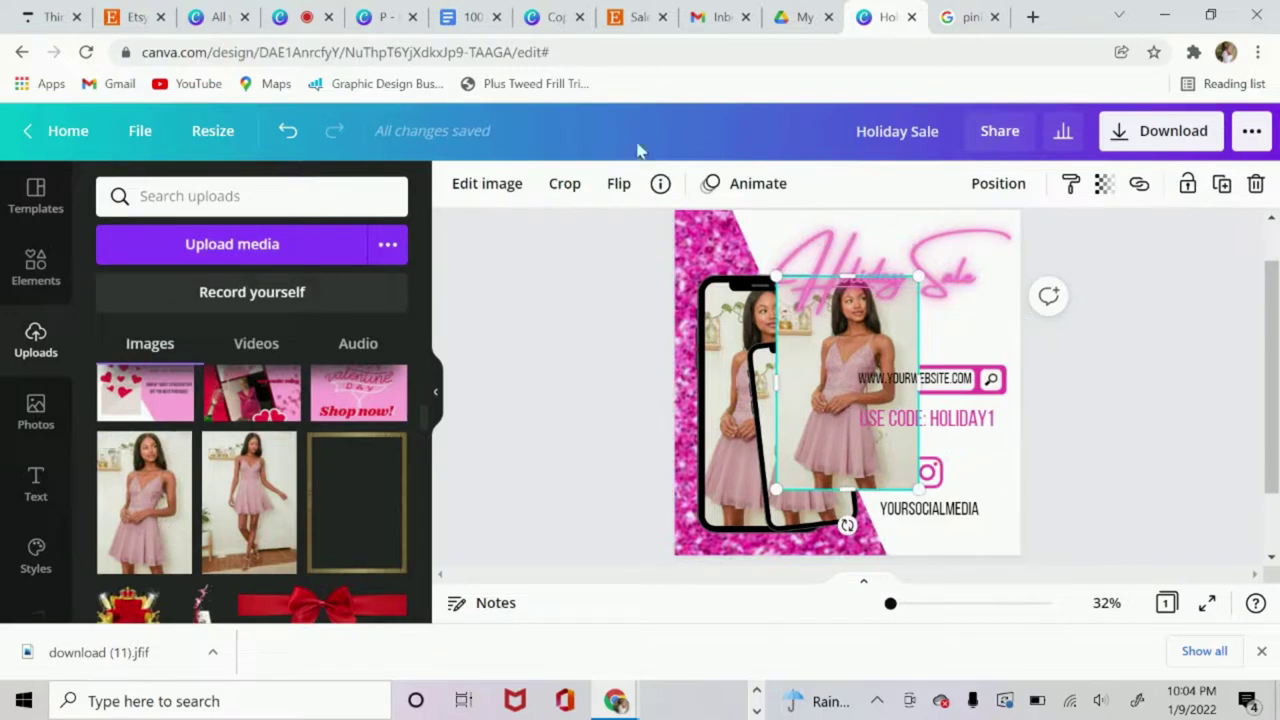
pyautogui.click(490, 186)
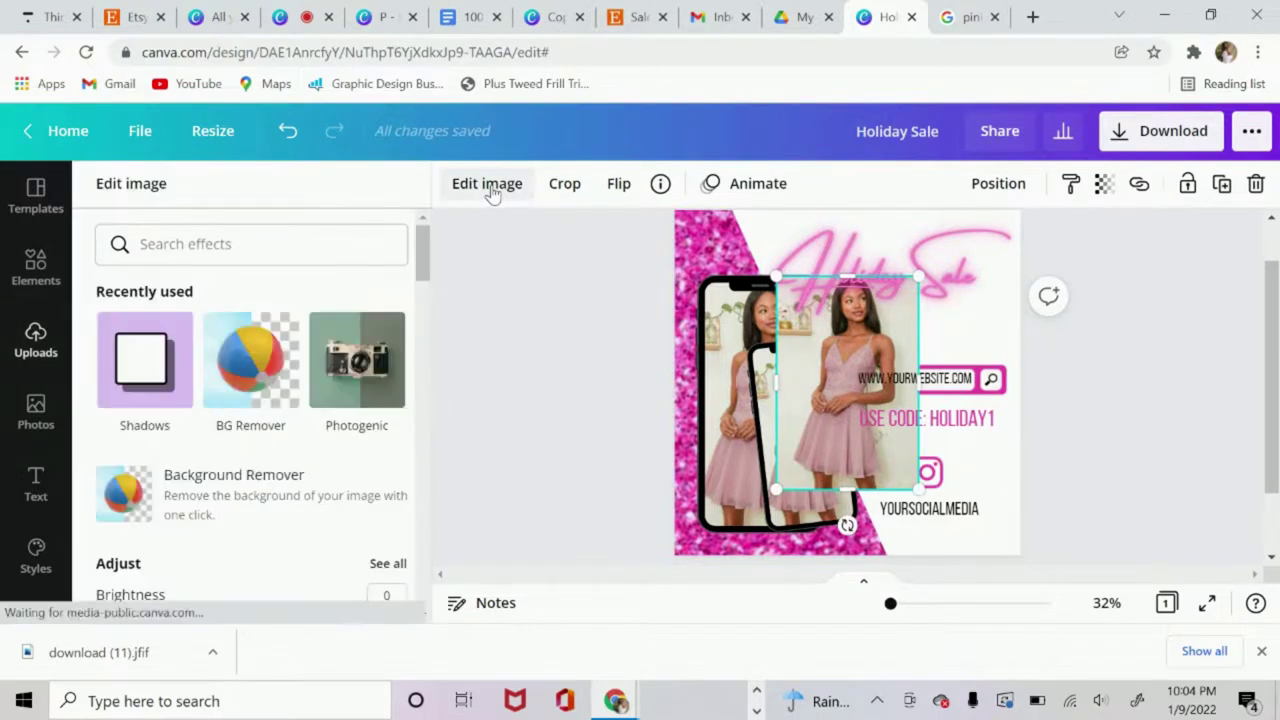
pyautogui.click(224, 370)
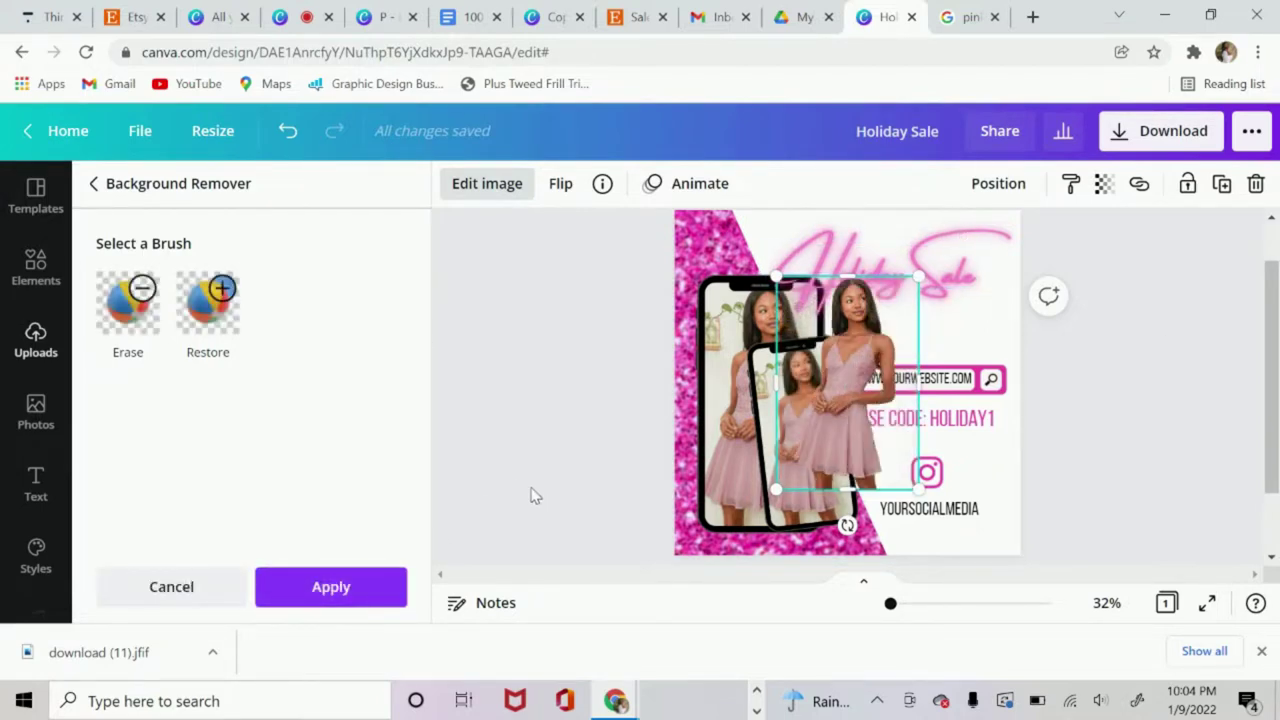
# - Enlarge the cutout model, move her right and send her to the back
pyautogui.click(350, 588)
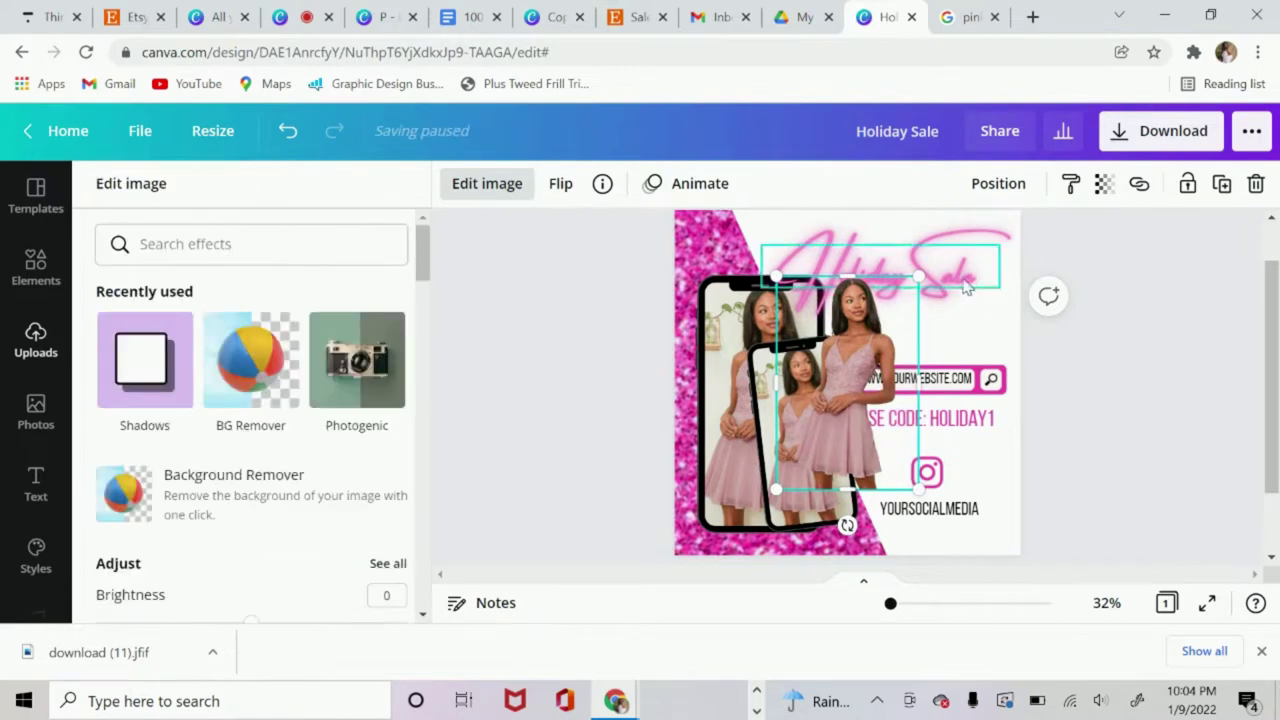
pyautogui.moveTo(918, 276); pyautogui.dragTo(1038, 240)
pyautogui.moveTo(862, 346); pyautogui.dragTo(900, 406)
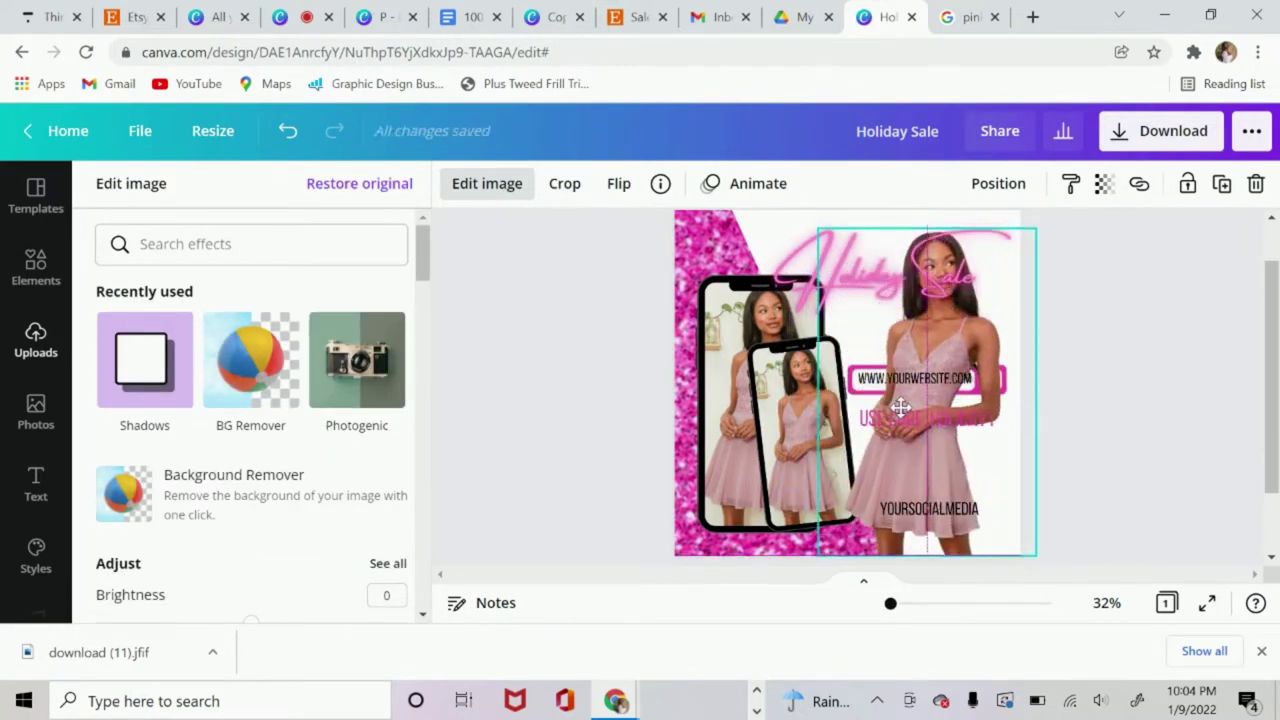
pyautogui.click(1018, 184)
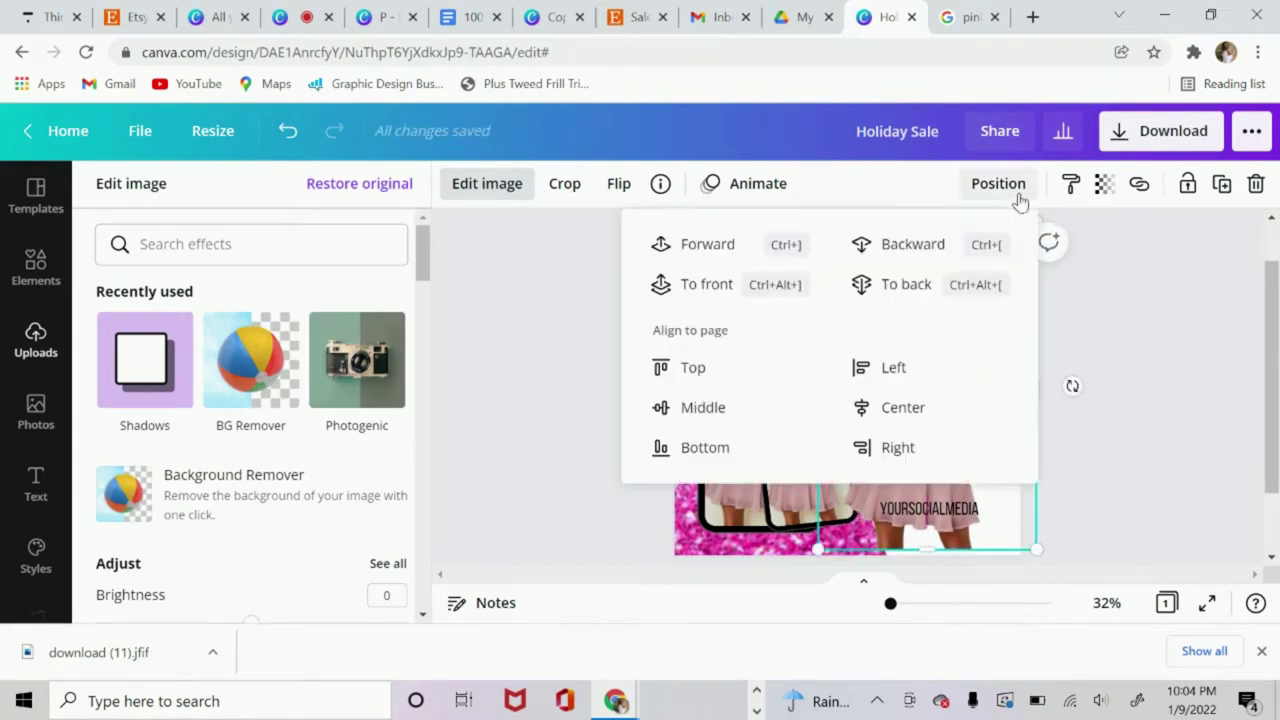
pyautogui.click(922, 287)
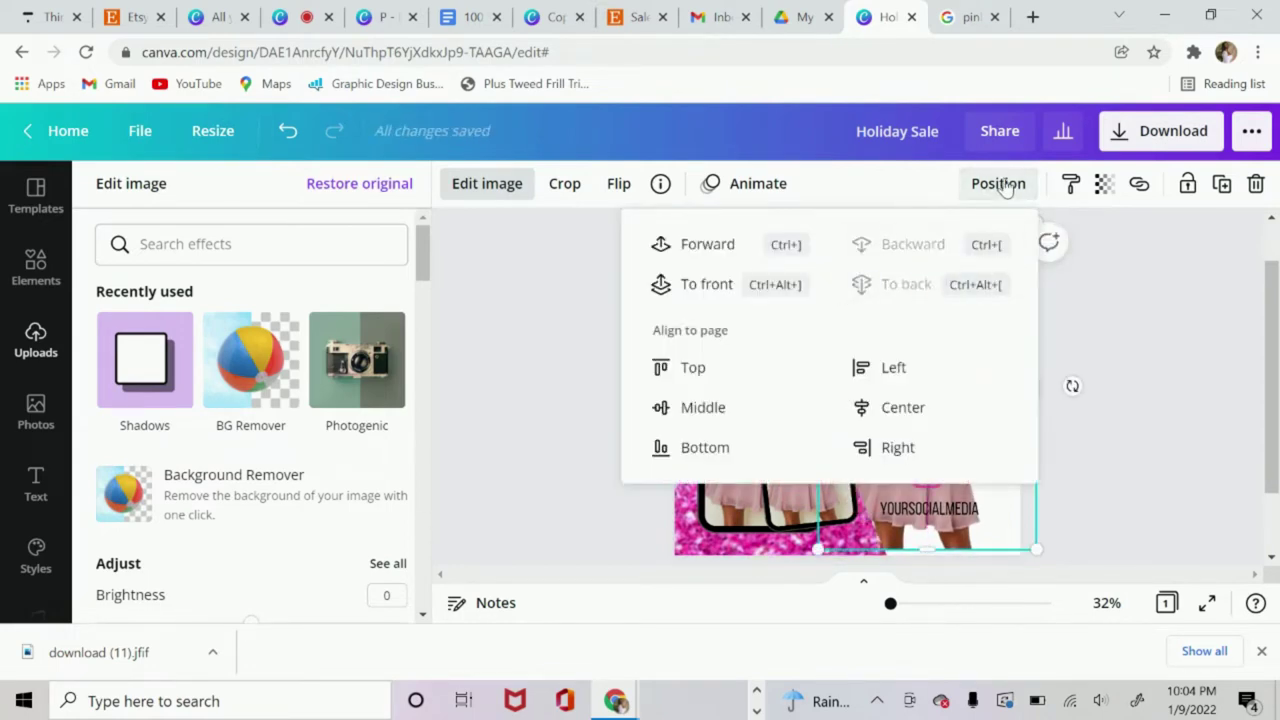
pyautogui.press('Escape')
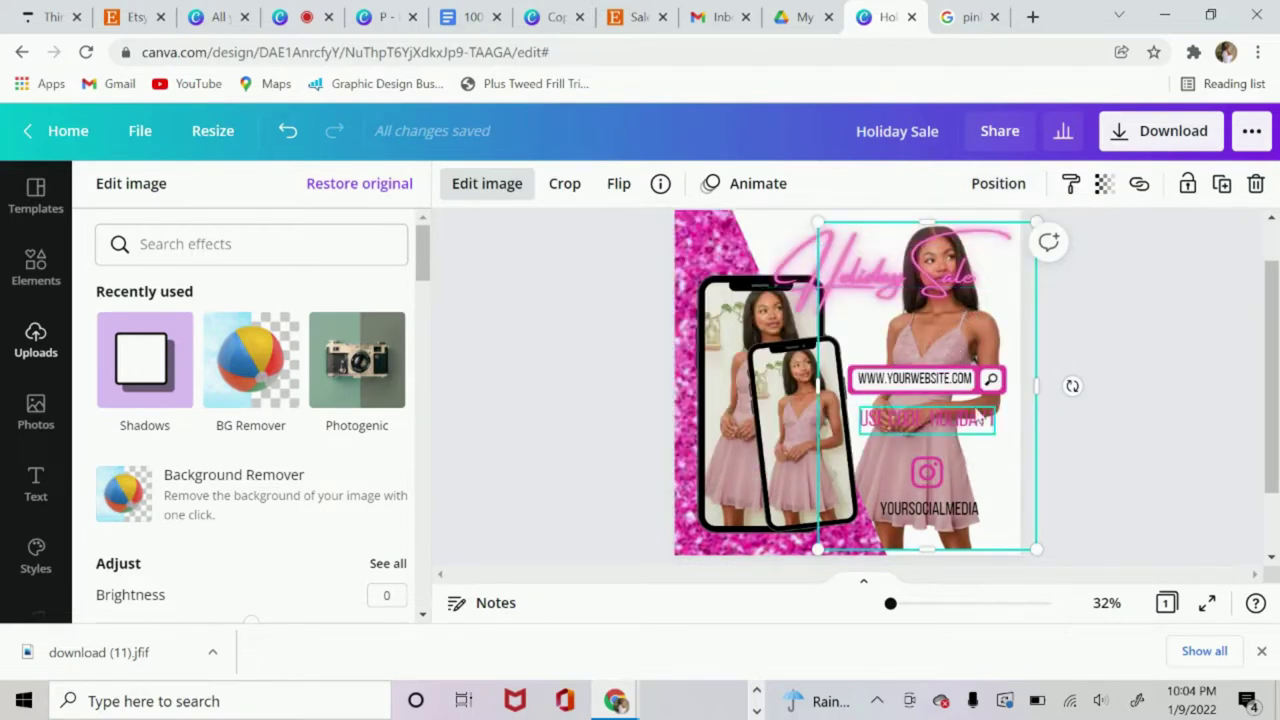
# - Lower the model photo's transparency to 17
pyautogui.click(1103, 183)
pyautogui.moveTo(1036, 244); pyautogui.dragTo(929, 268)
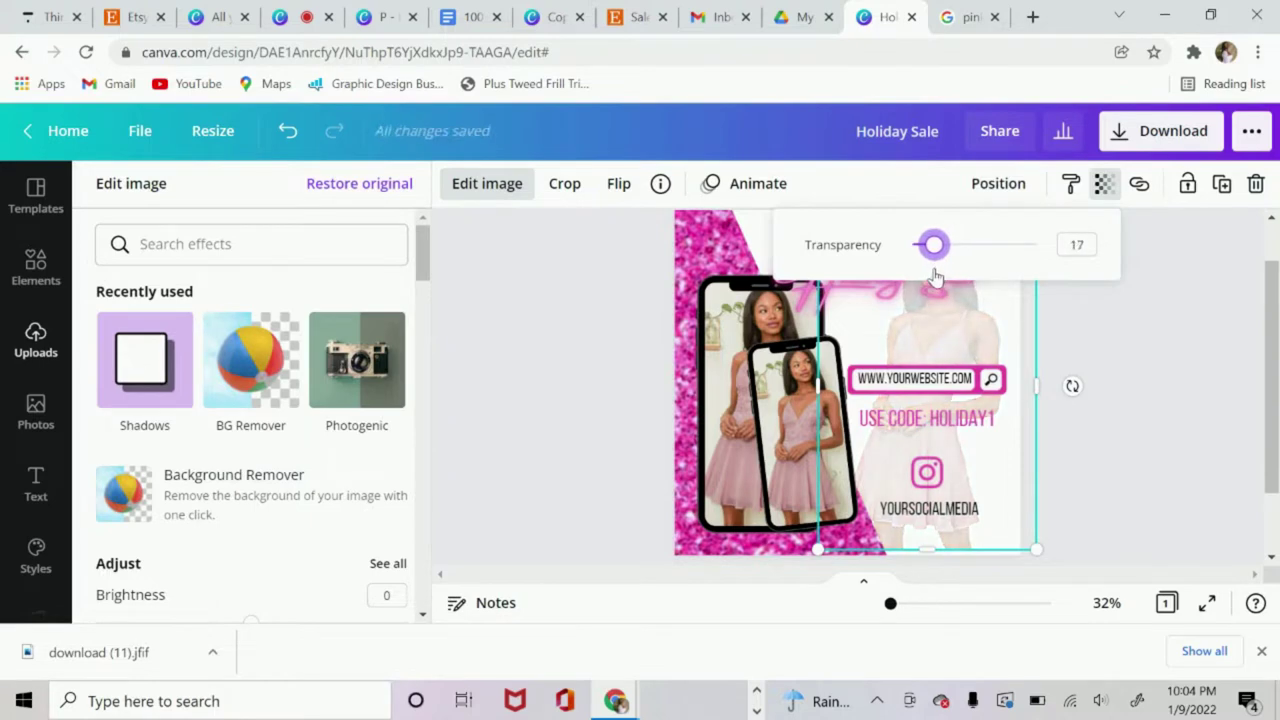
pyautogui.click(1142, 356)
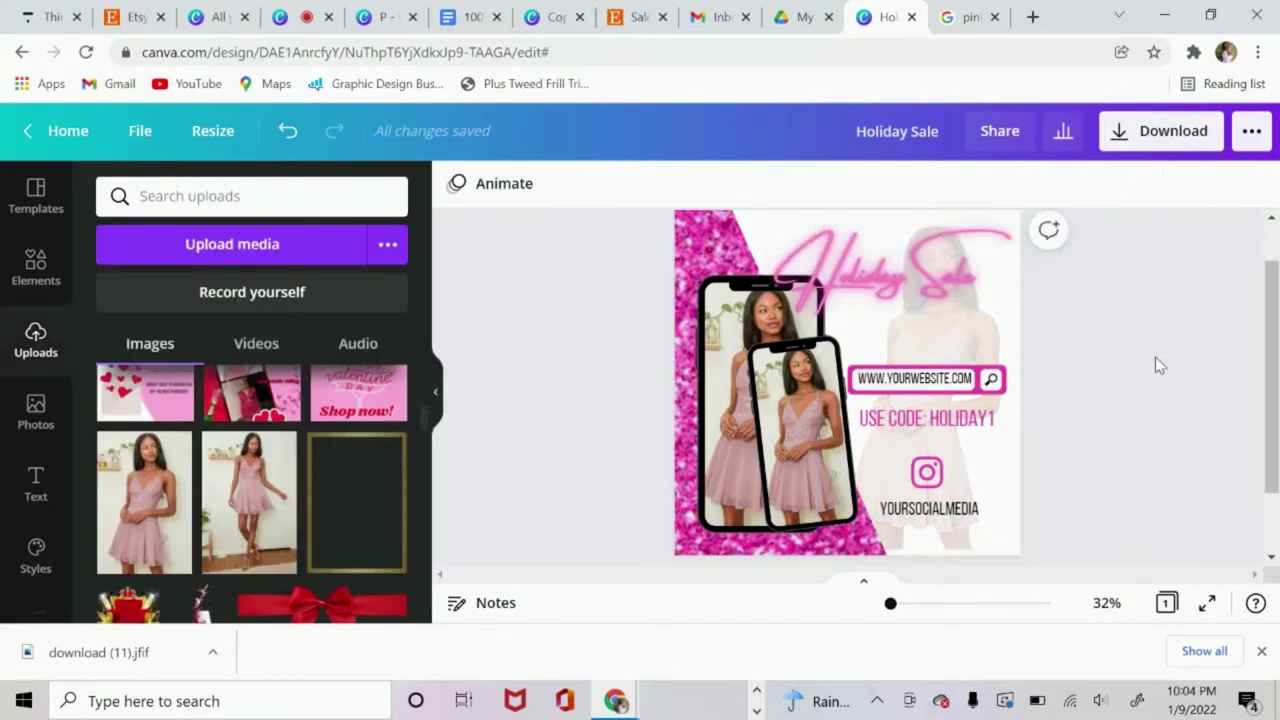